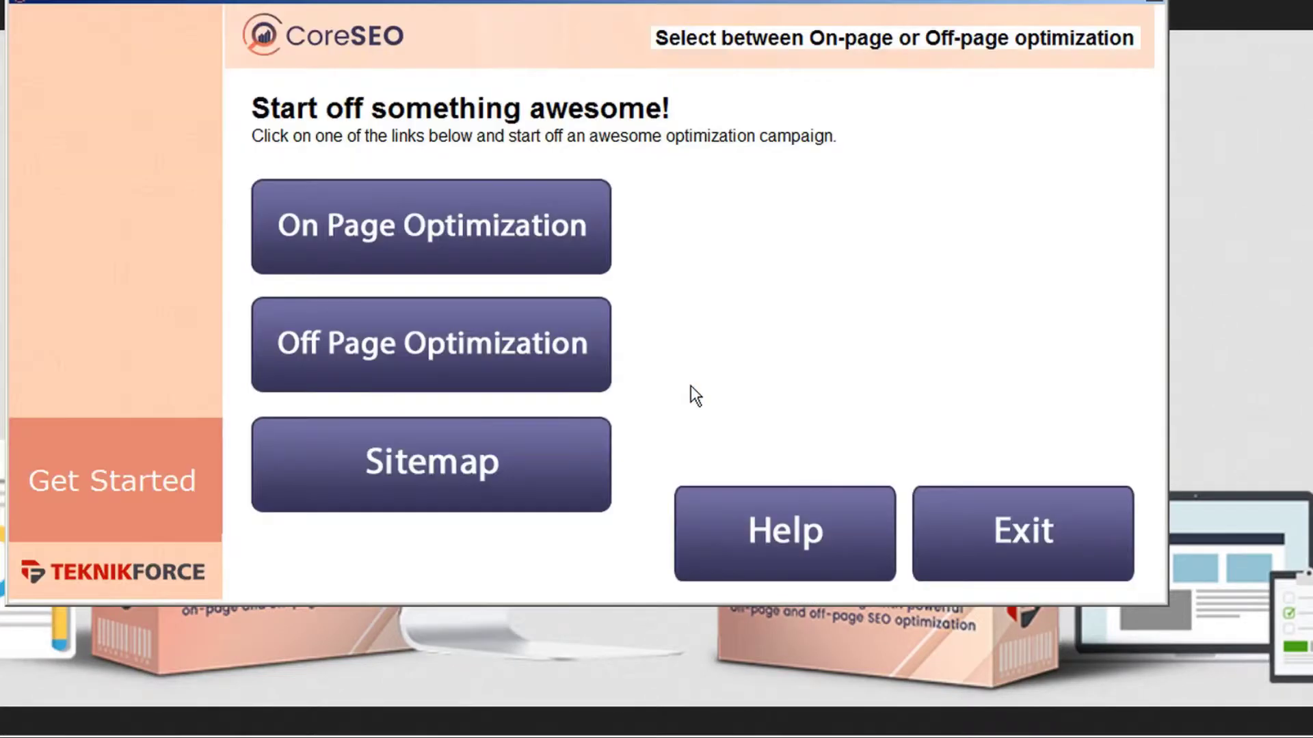
- Start an On Page Optimization campaign and open the On Page Analysis report settings
{"action": "mouse_move", "coordinate": [593, 234]}
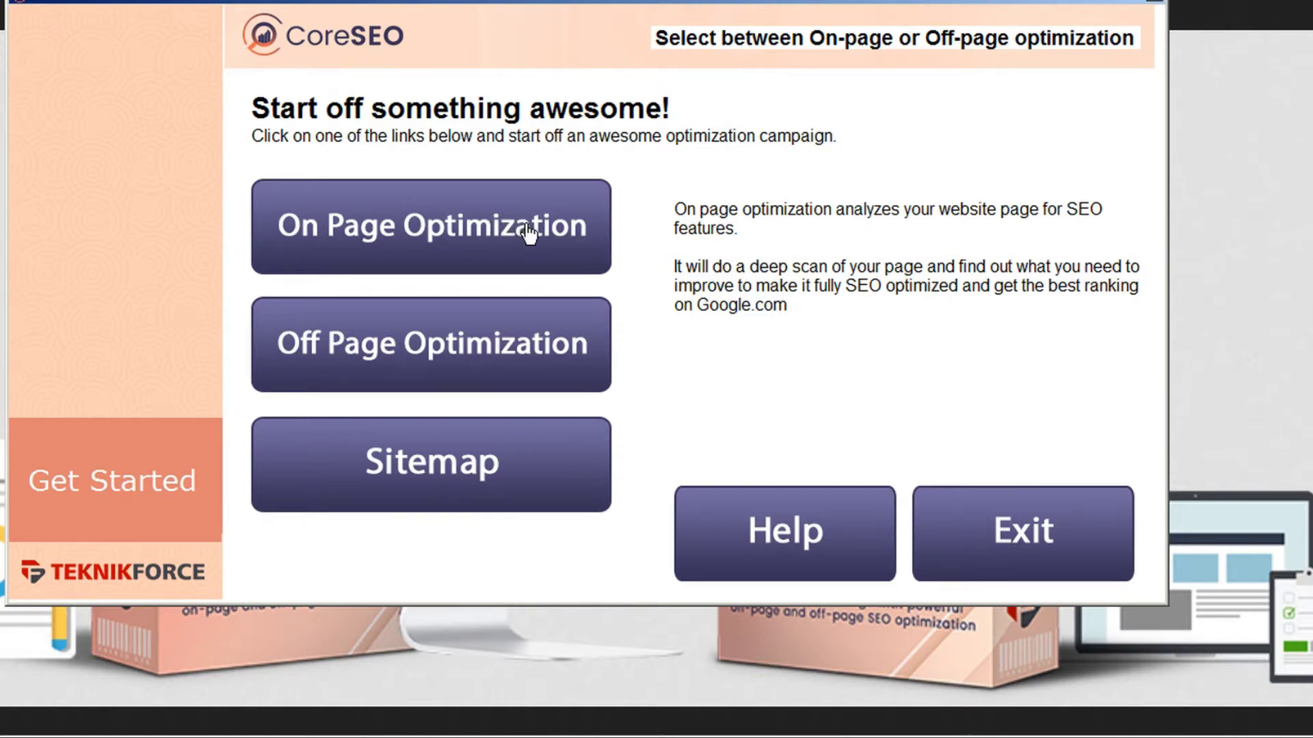
{"action": "left_click", "coordinate": [452, 236]}
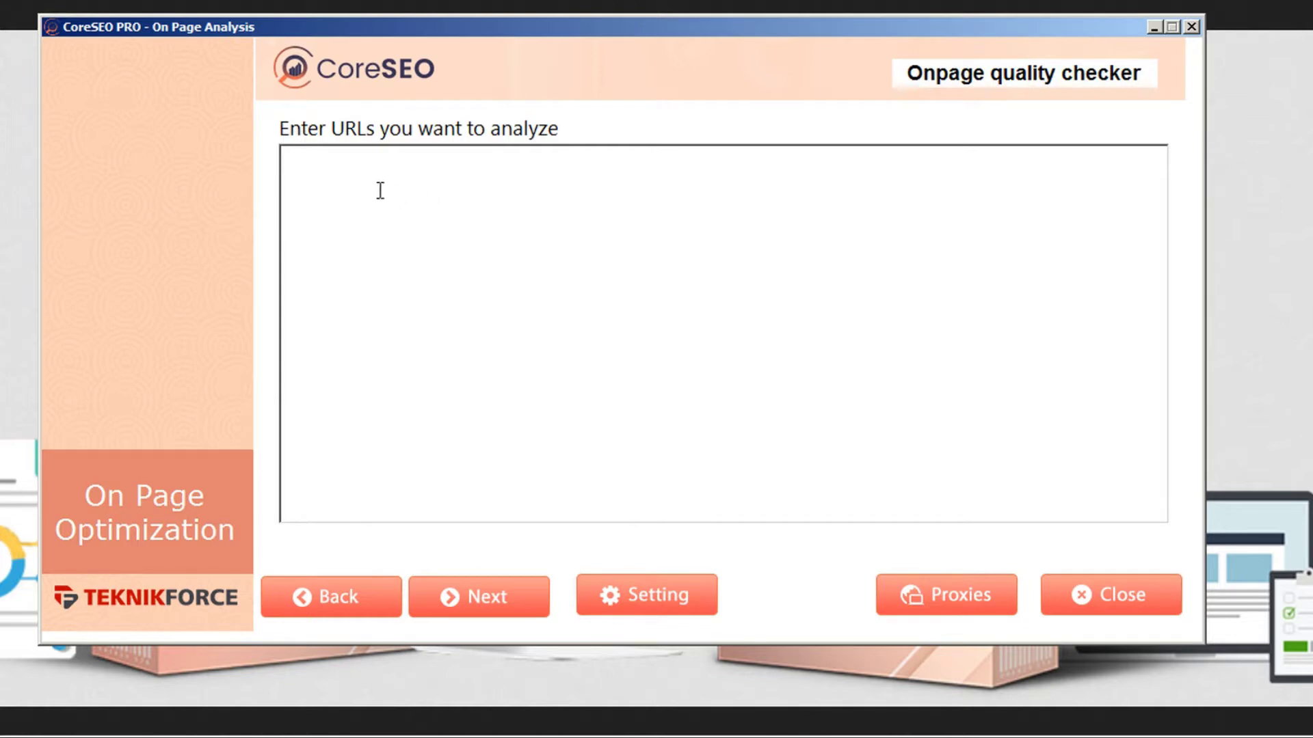
{"action": "left_click", "coordinate": [654, 595]}
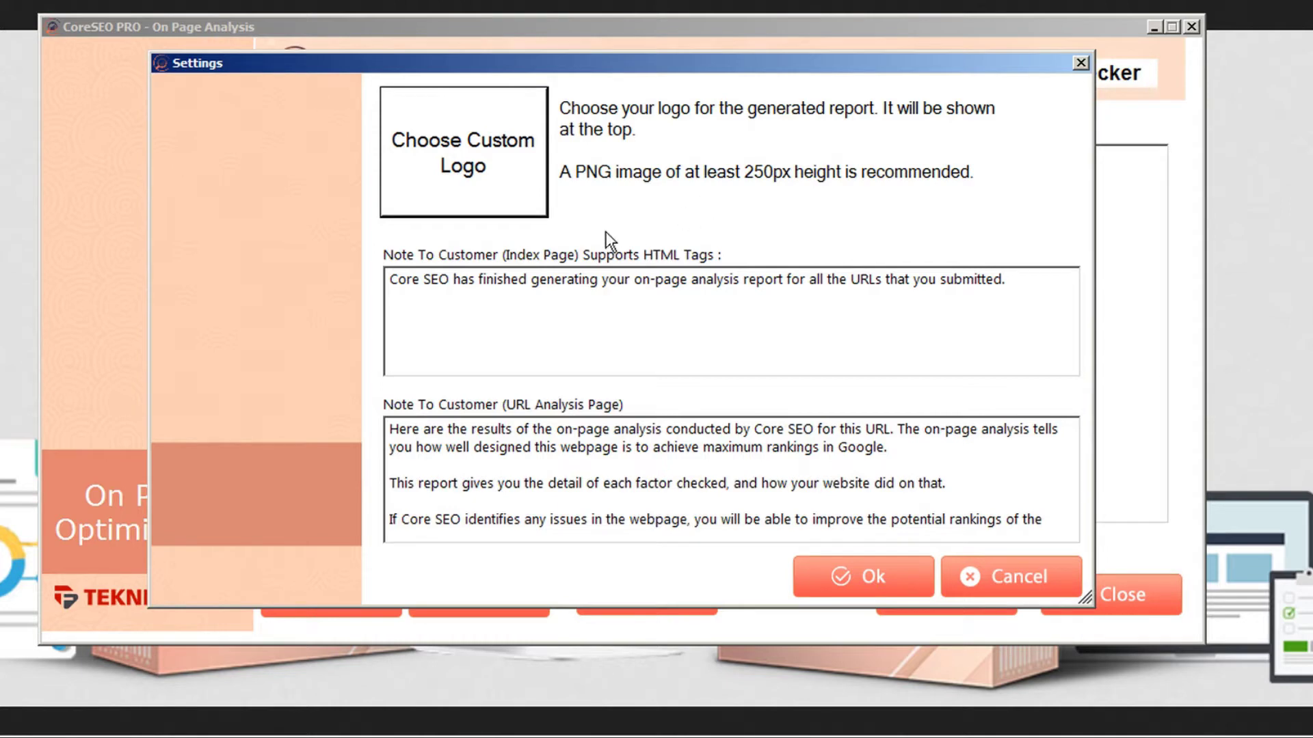
- Replace 'Core' with 'Guru' in the index note, the URL note and the note's last paragraph
{"action": "double_click", "coordinate": [402, 281]}
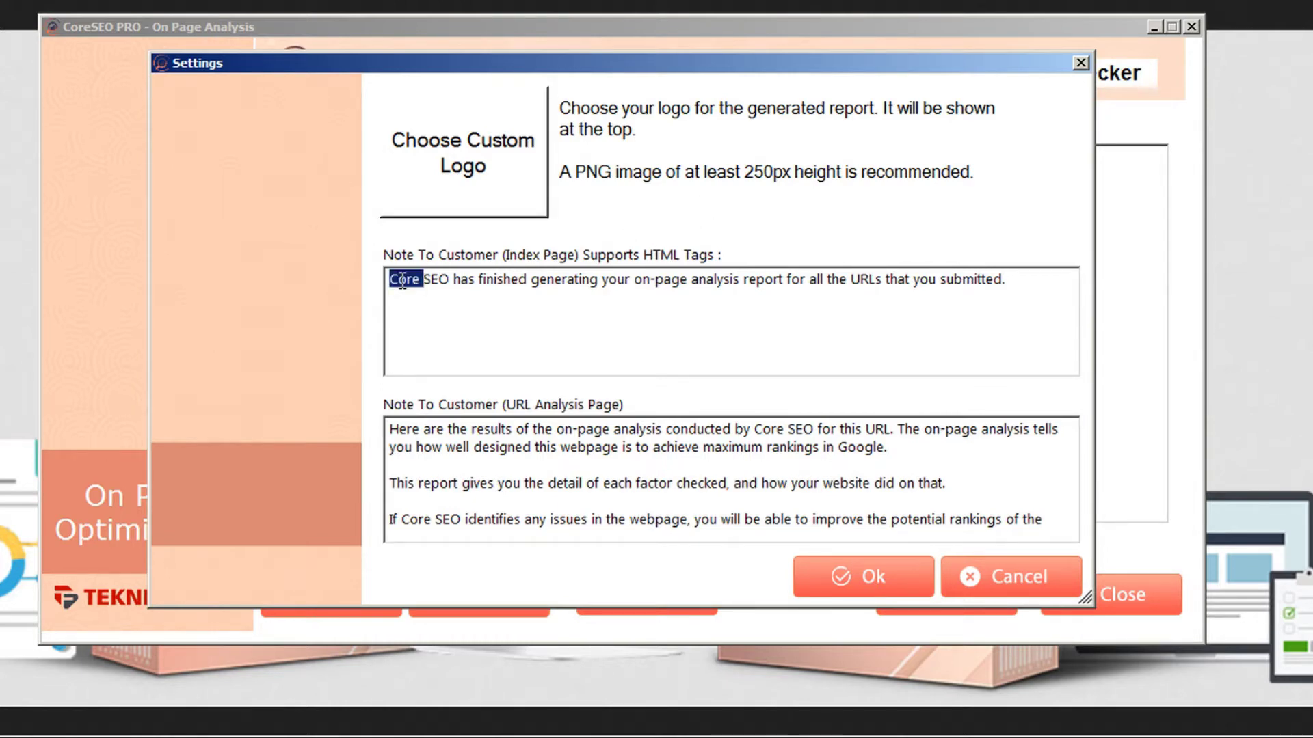
{"action": "type", "text": "Guru"}
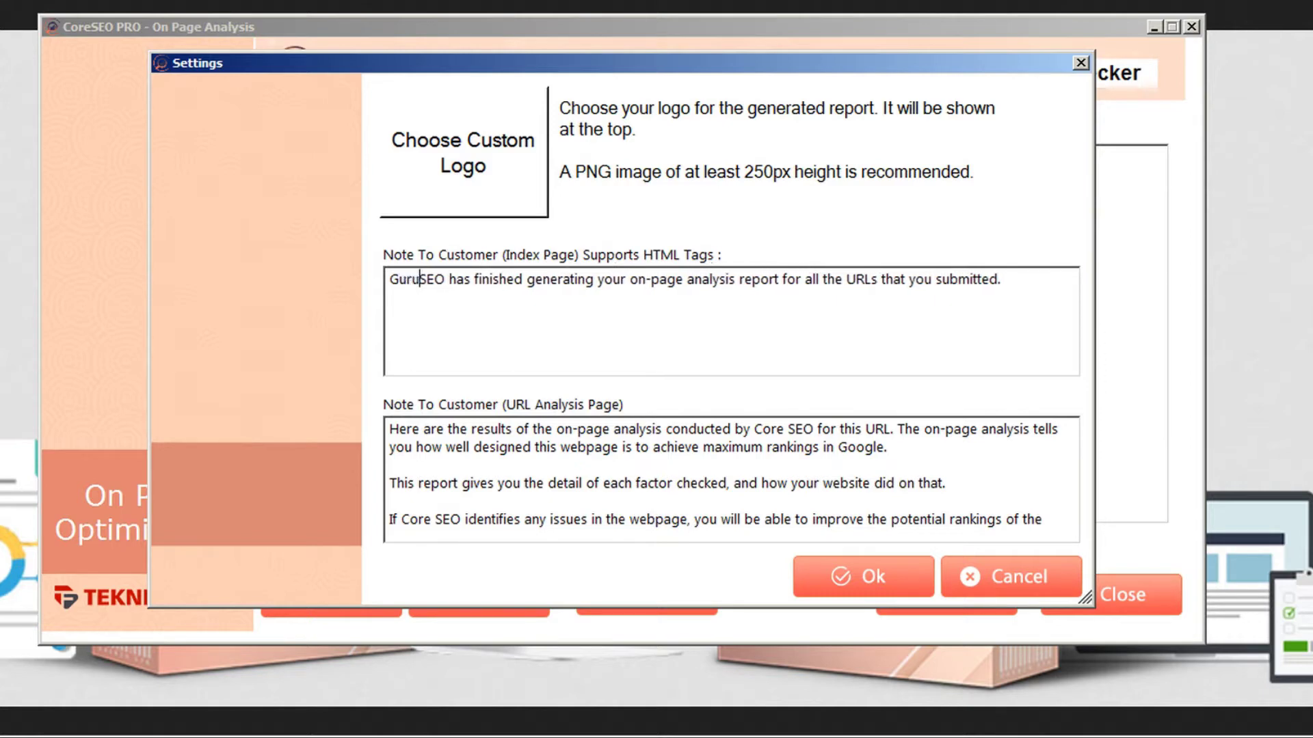
{"action": "double_click", "coordinate": [770, 428]}
{"action": "type", "text": "Guru"}
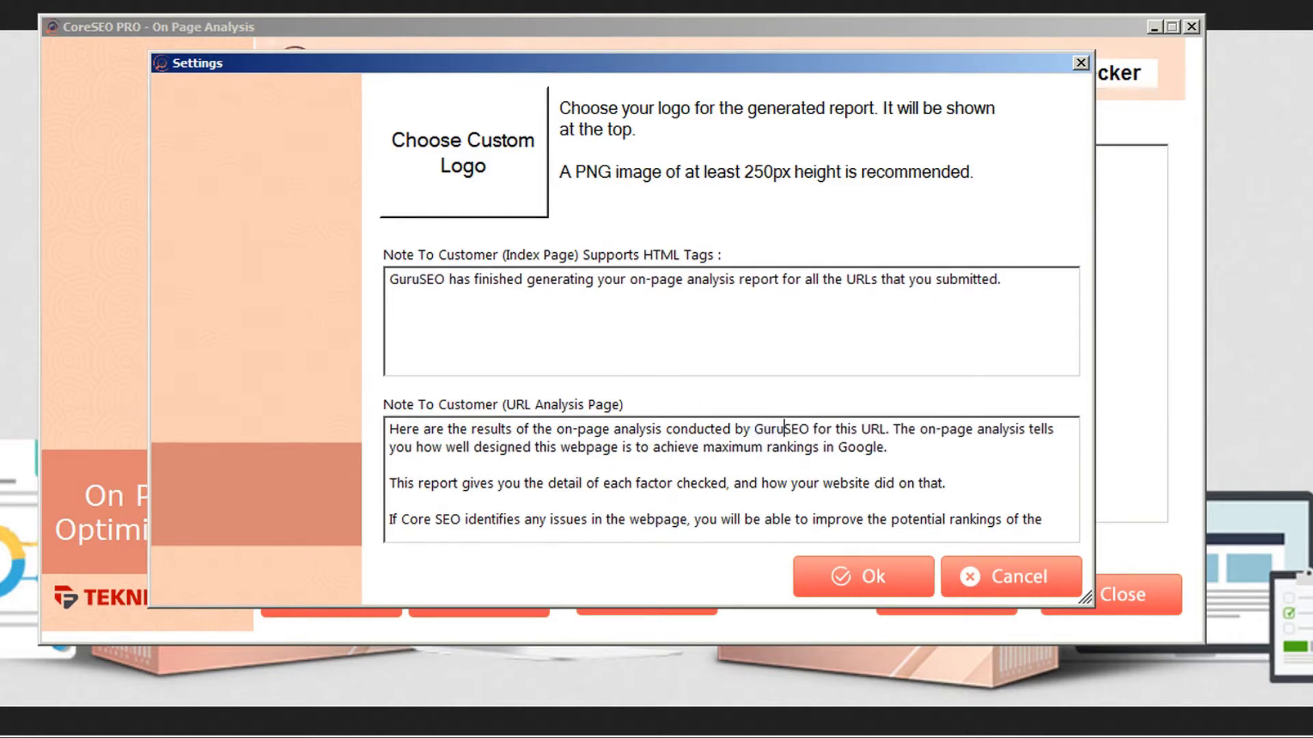
{"action": "double_click", "coordinate": [412, 519]}
{"action": "type", "text": "Guru"}
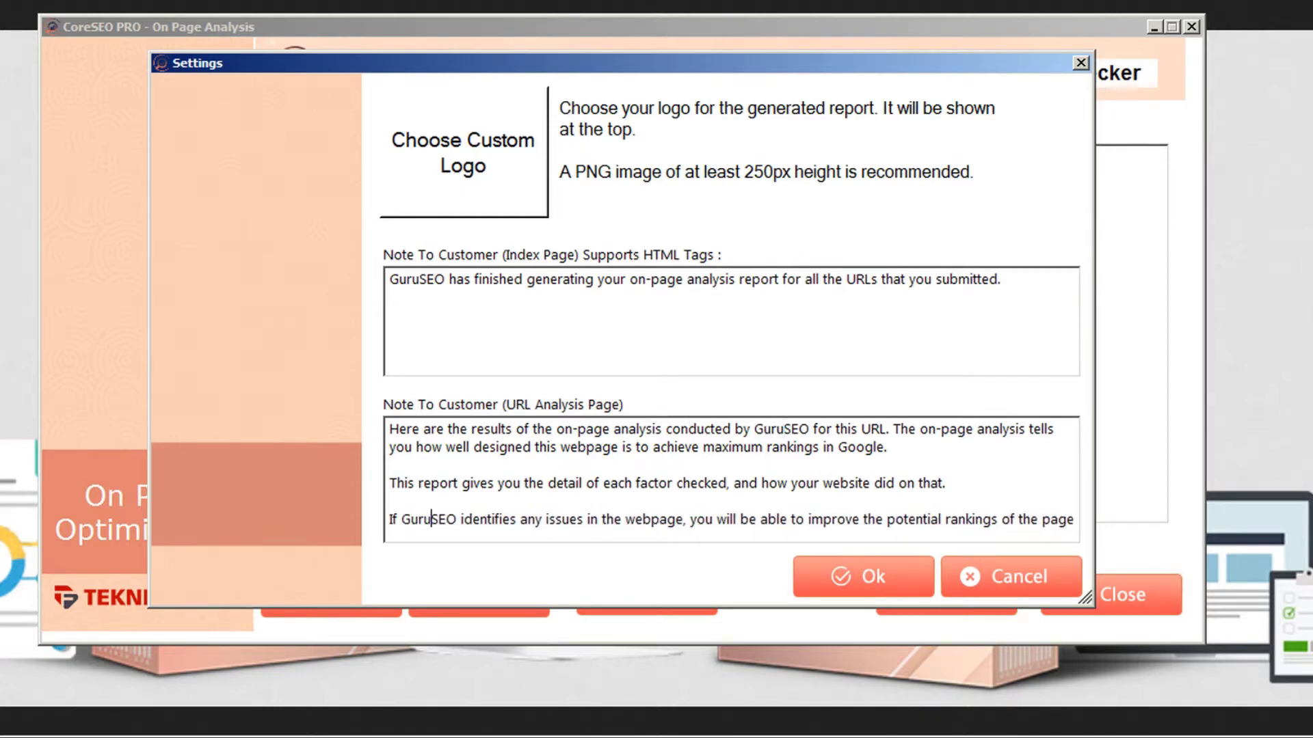
{"action": "left_click", "coordinate": [588, 483]}
- Set guru seo.jpg as the report's custom logo and confirm the settings
{"action": "left_click", "coordinate": [472, 153]}
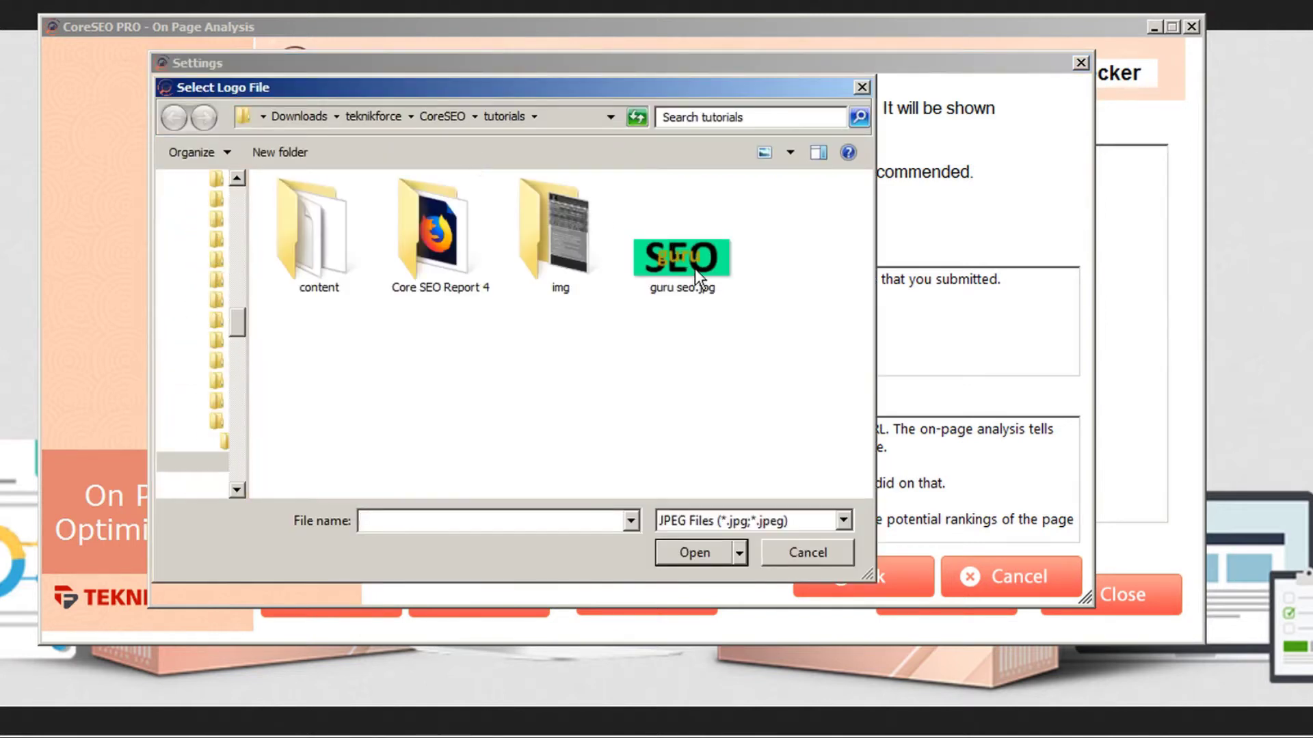
{"action": "left_click", "coordinate": [694, 268]}
{"action": "left_click", "coordinate": [673, 556]}
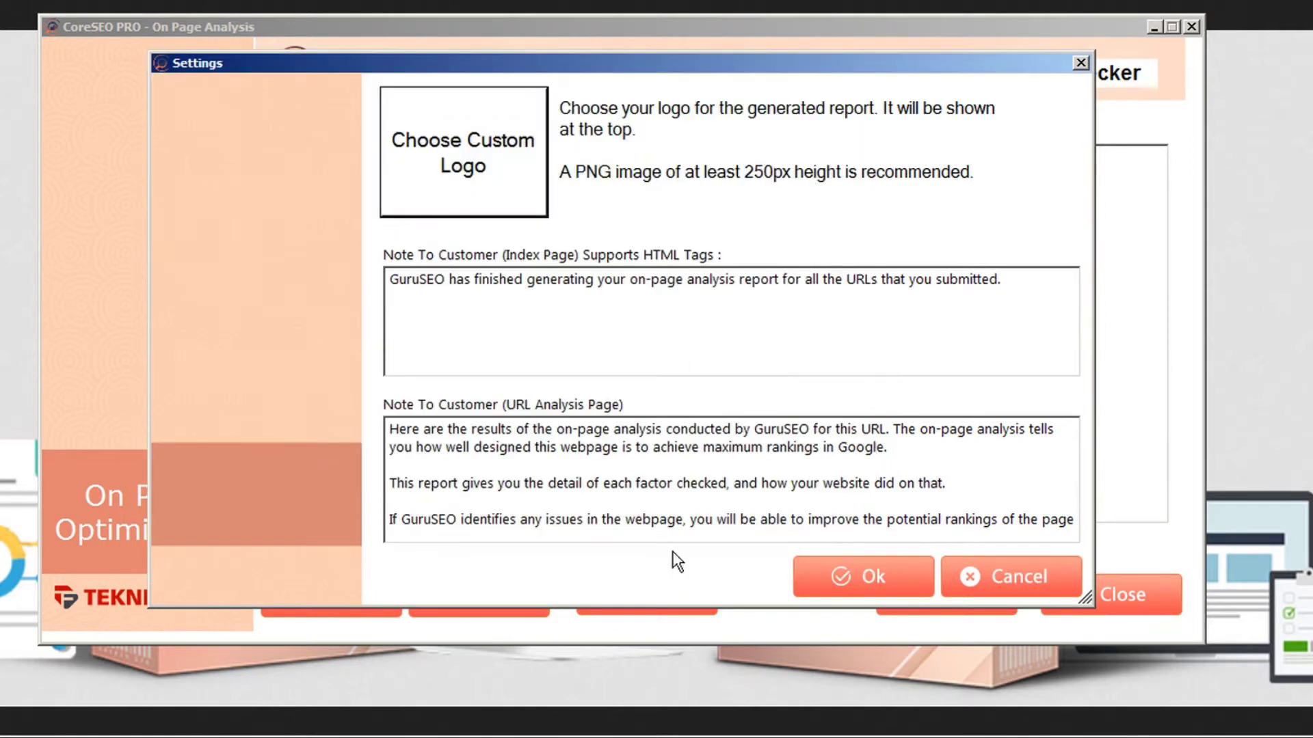
{"action": "left_click", "coordinate": [665, 404]}
{"action": "left_click", "coordinate": [857, 580]}
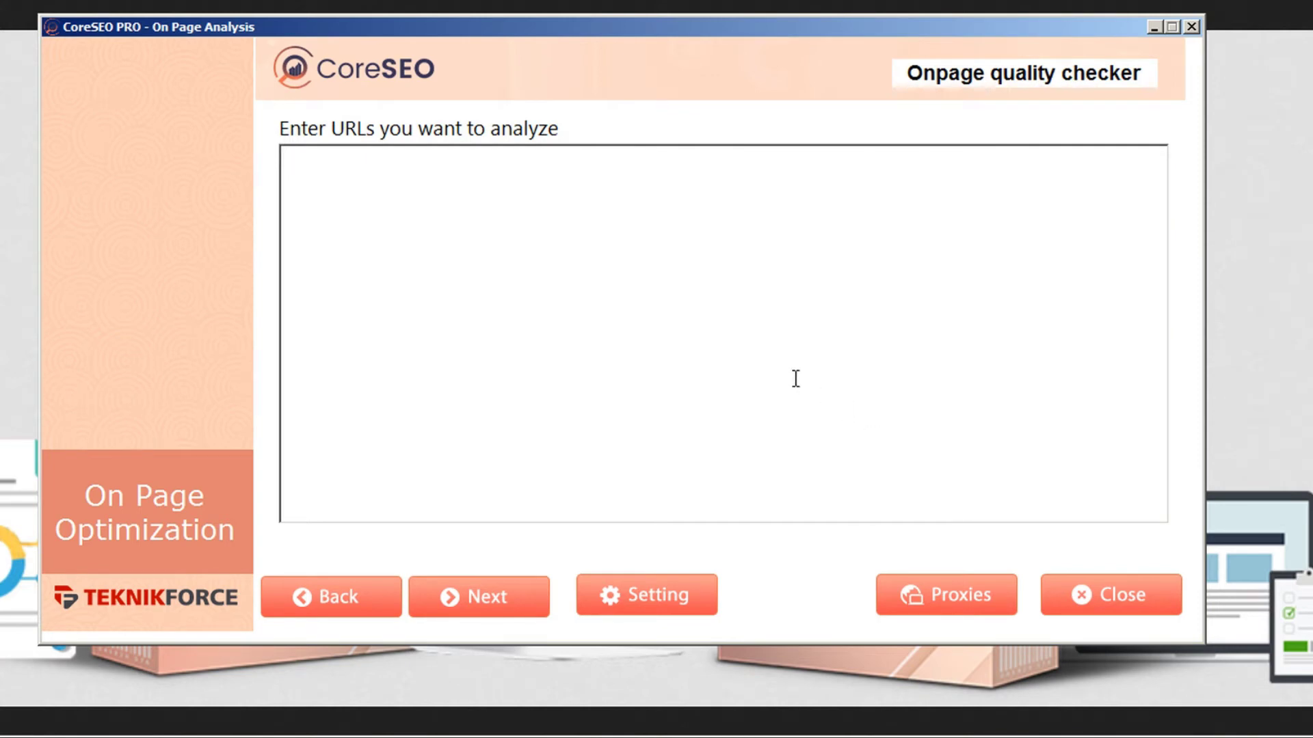
- Review the proxy settings and close them with the proxy list left empty
{"action": "left_click", "coordinate": [925, 599]}
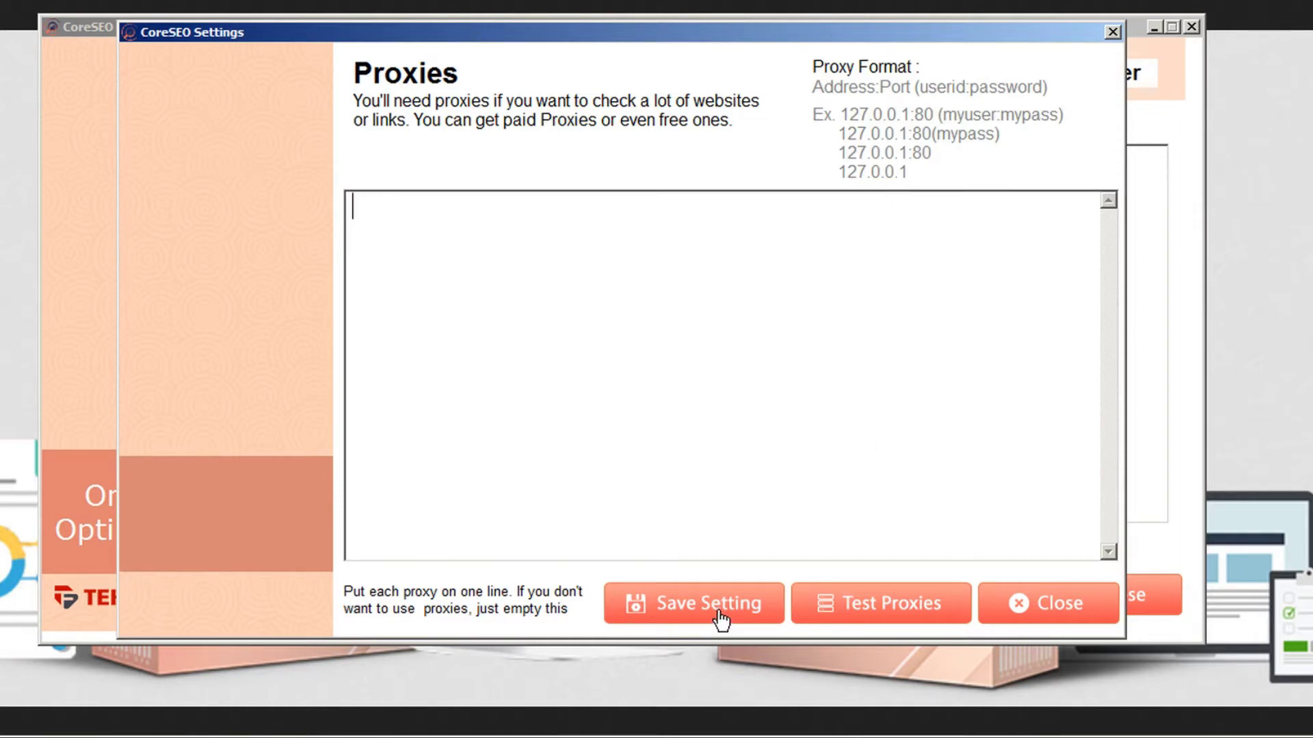
{"action": "left_click", "coordinate": [1017, 605]}
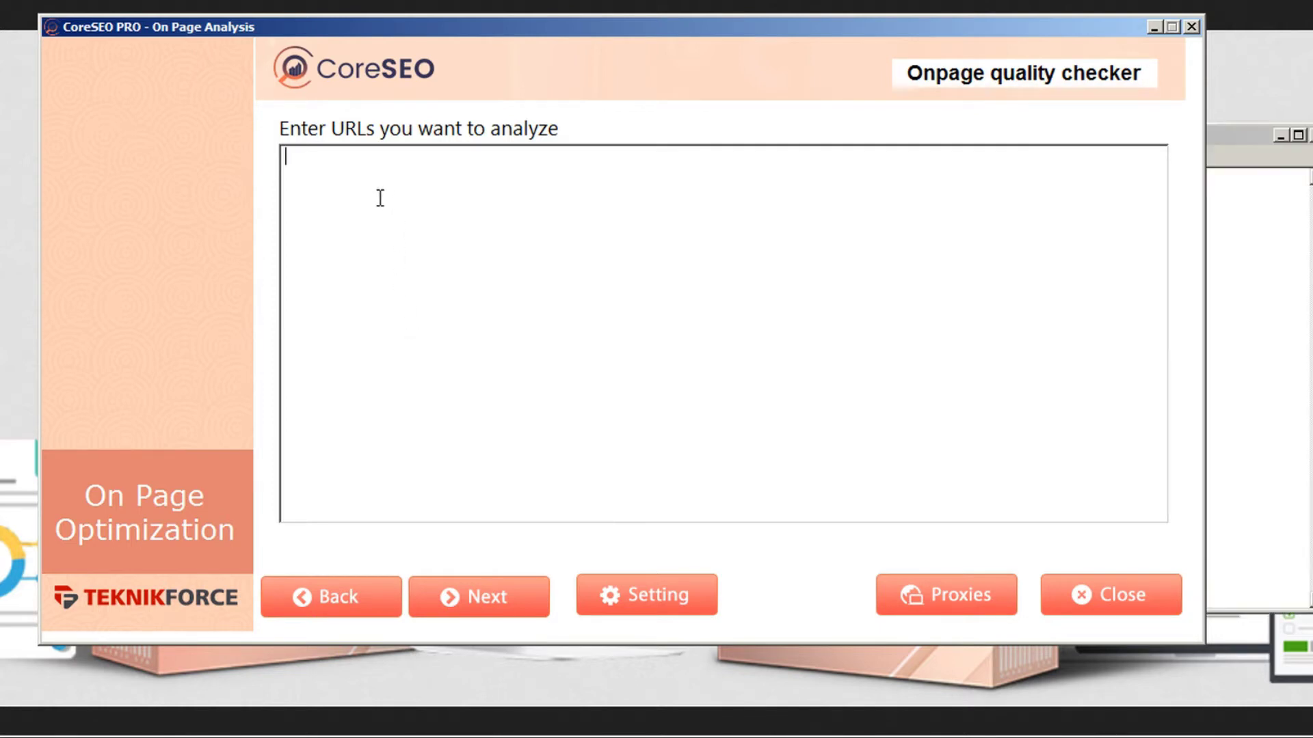
- Paste thebusinessvideos.com, astrobix.com, seo.com and neilpatel.com into the URL list and start analyzing
{"action": "type", "text": "http://thebusinessvideos.com/ http://astrobix.com/ https://seo.com/ https://neilpatel.com/"}
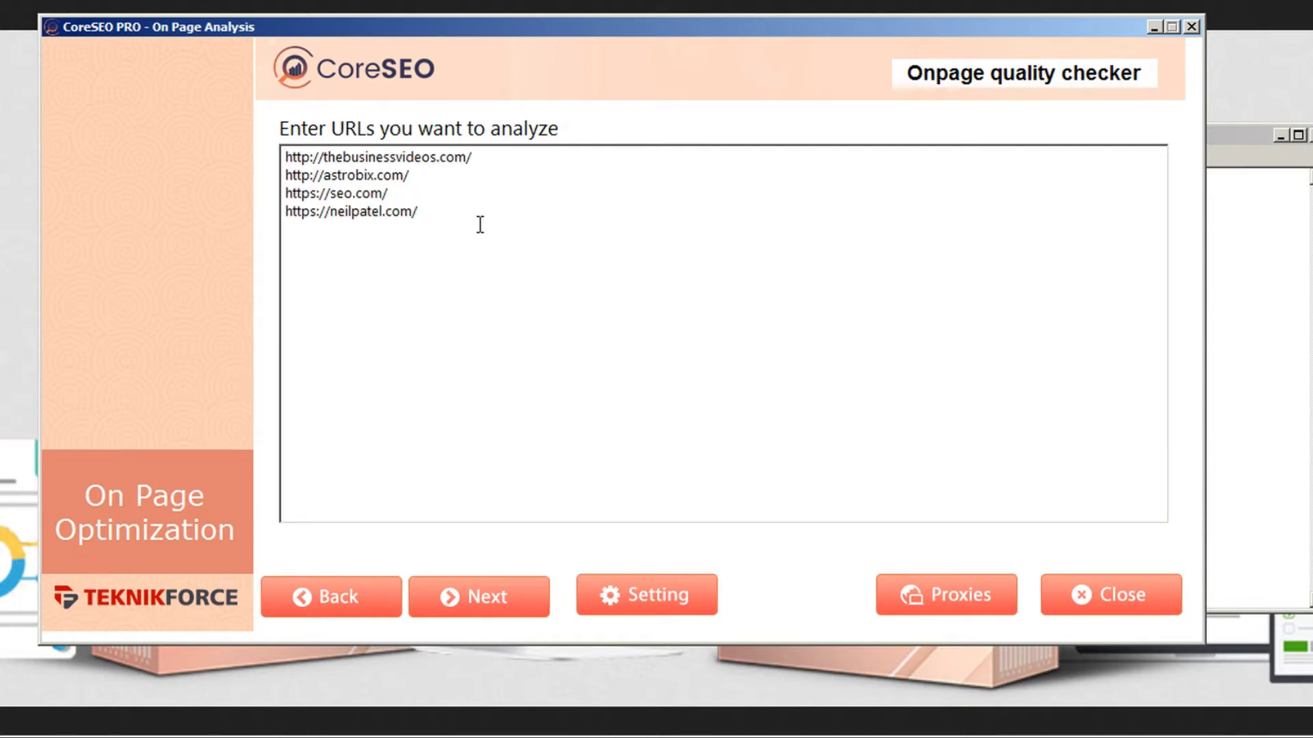
{"action": "left_click", "coordinate": [479, 158]}
{"action": "left_click_drag", "start_coordinate": [339, 193], "coordinate": [369, 194]}
{"action": "left_click", "coordinate": [396, 195]}
{"action": "left_click_drag", "start_coordinate": [424, 211], "coordinate": [272, 213]}
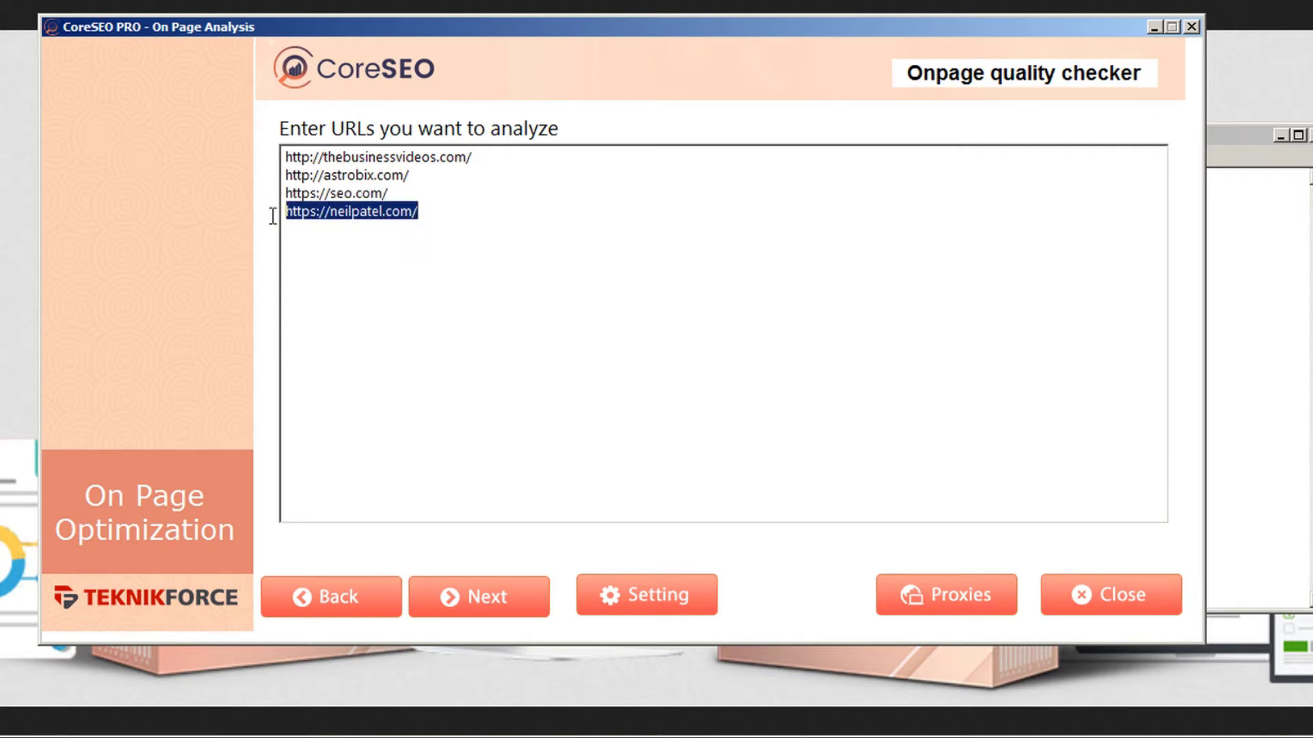
{"action": "left_click", "coordinate": [427, 211]}
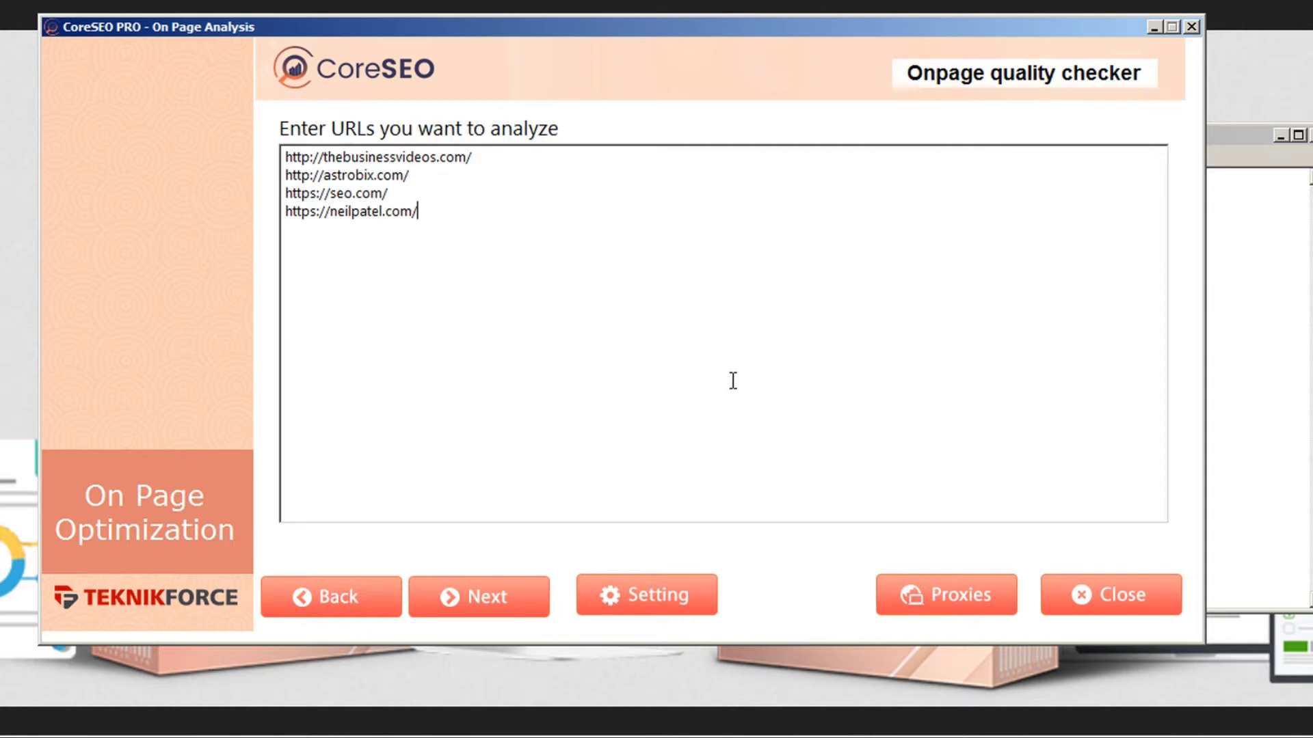
{"action": "left_click", "coordinate": [451, 597]}
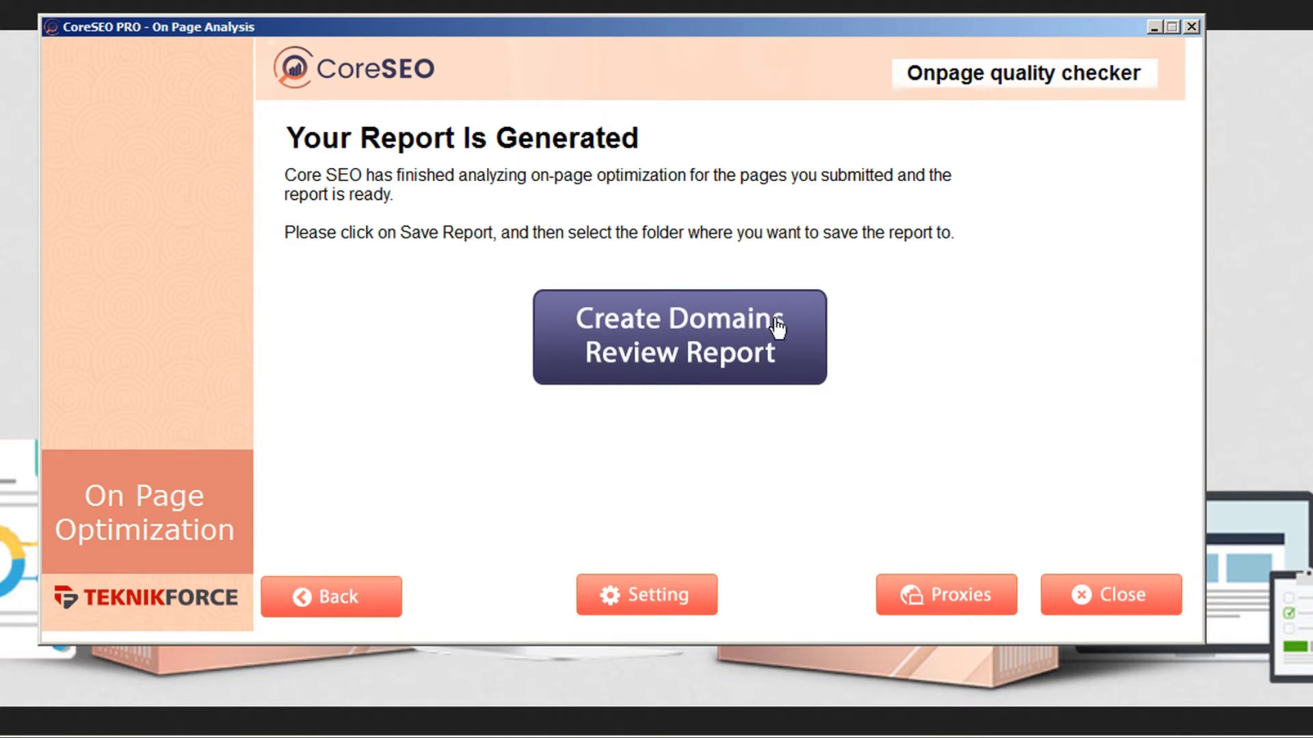
- Save the domains review report as Core SEO Report.html in the tutorials folder
{"action": "left_click", "coordinate": [661, 346]}
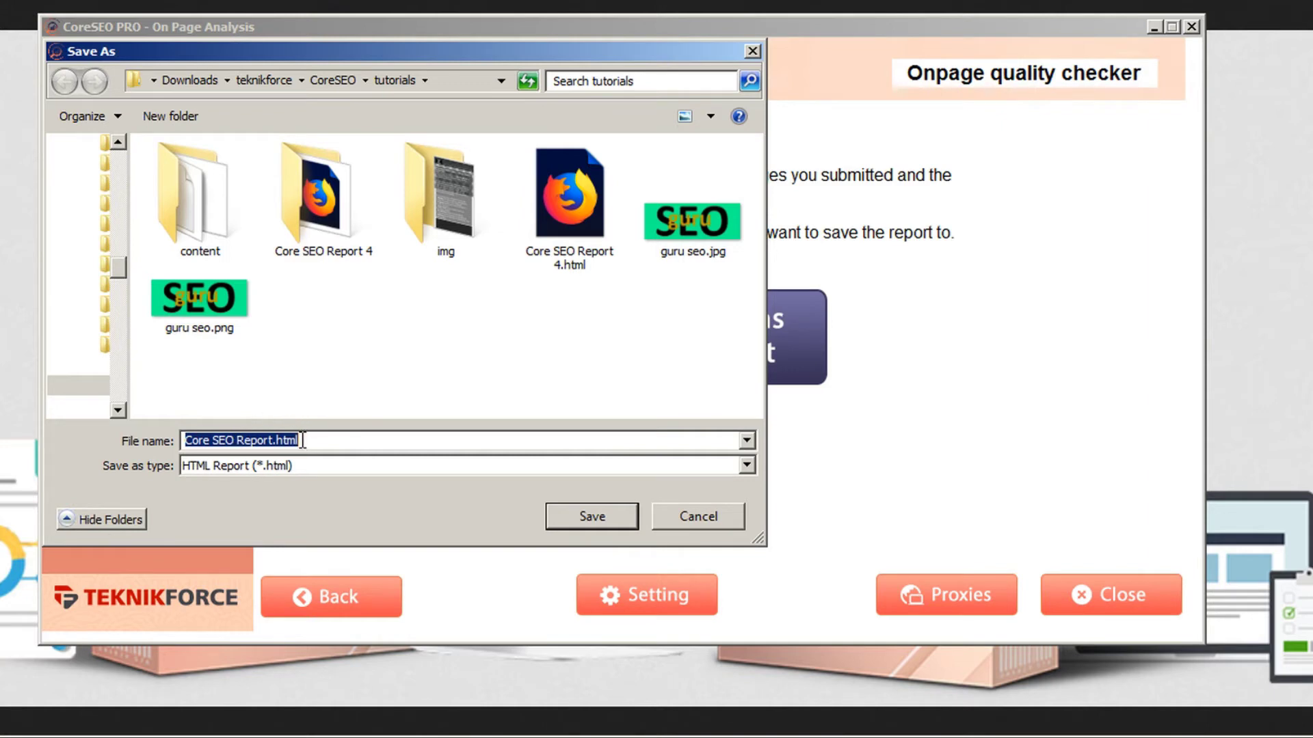
{"action": "left_click", "coordinate": [568, 514]}
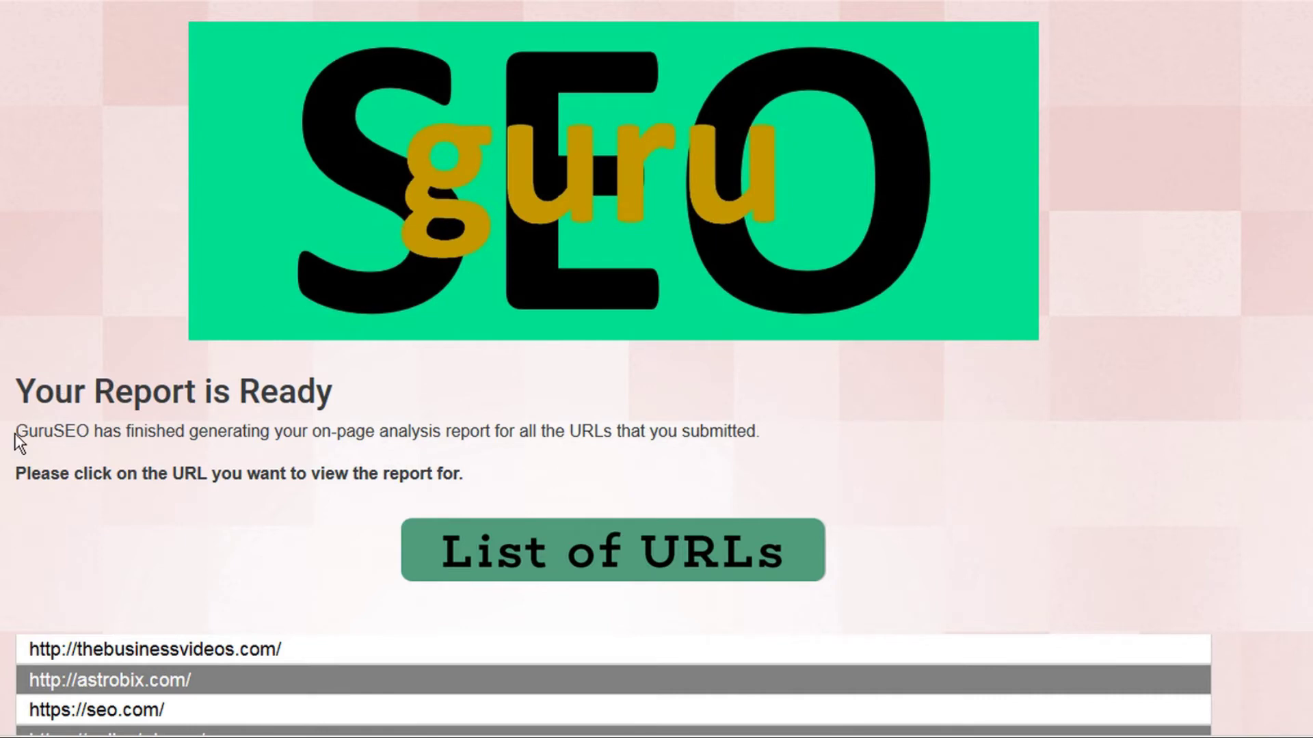
{"action": "left_click_drag", "start_coordinate": [15, 431], "coordinate": [89, 431]}
{"action": "left_click", "coordinate": [154, 431]}
{"action": "scroll", "coordinate": [103, 369], "scroll_direction": "down", "scroll_amount": 3}
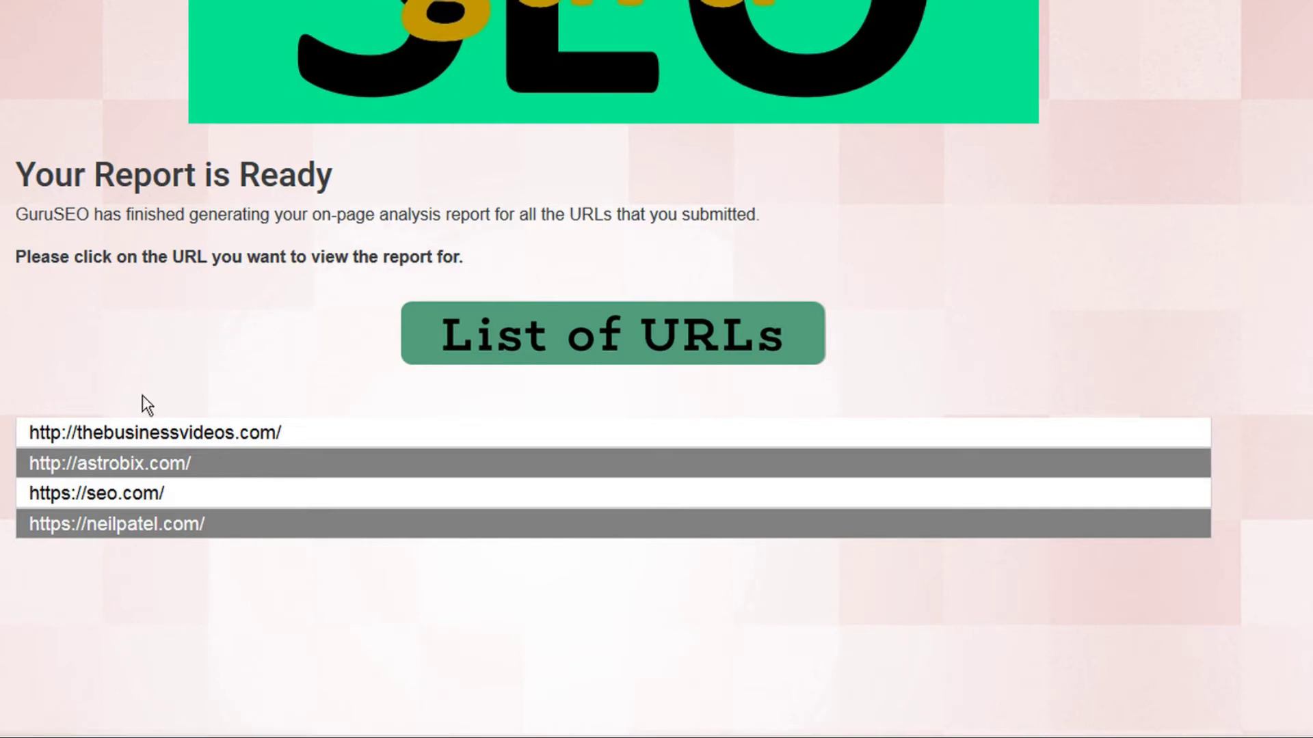
{"action": "left_click", "coordinate": [149, 436]}
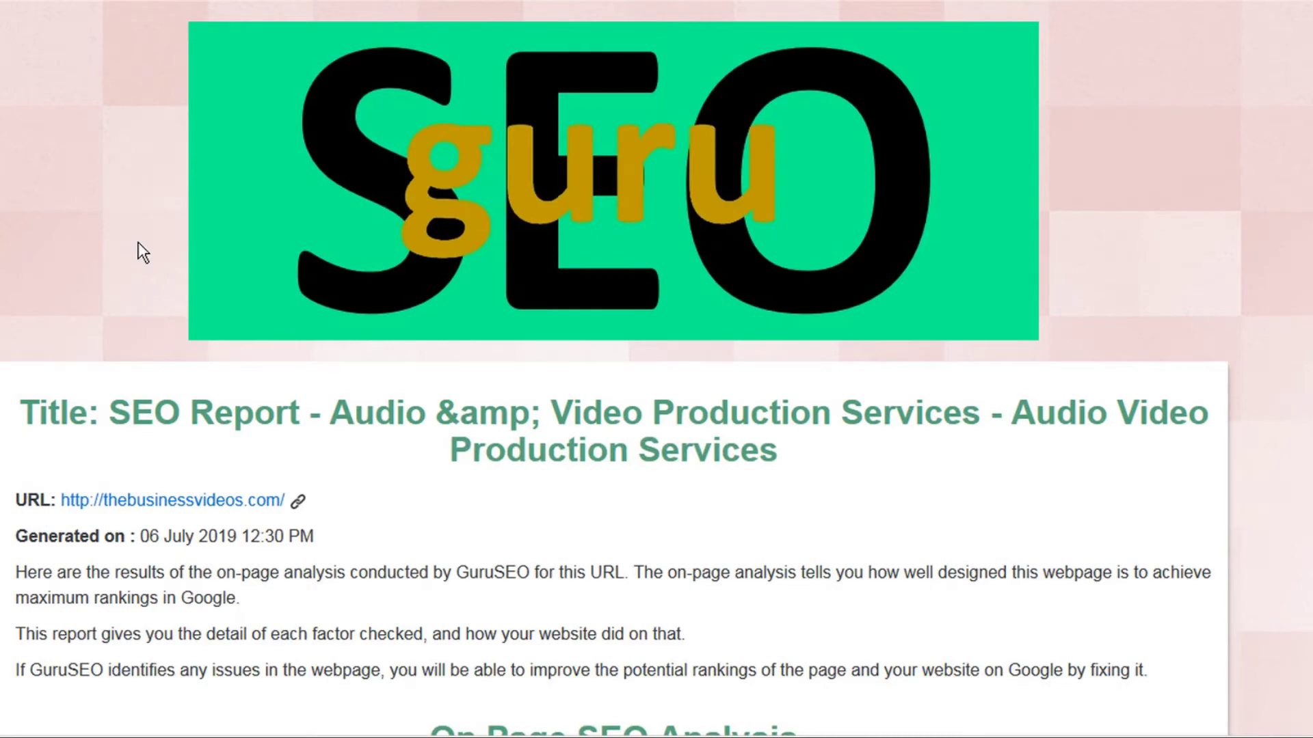
- Read the thebusinessvideos.com report from the GuruSEO notes down to the Mobile Screenshot
{"action": "scroll", "coordinate": [139, 242], "scroll_direction": "down", "scroll_amount": 2}
{"action": "scroll", "coordinate": [138, 242], "scroll_direction": "down", "scroll_amount": 2}
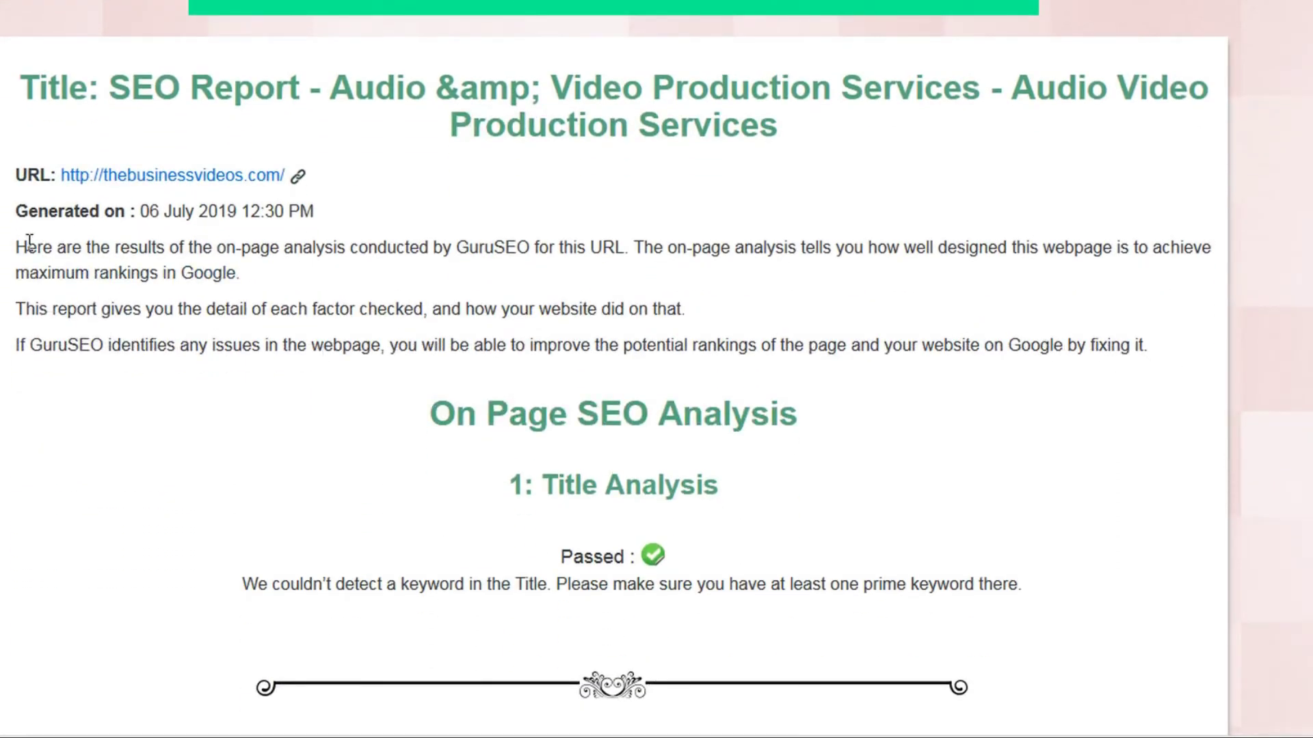
{"action": "left_click_drag", "start_coordinate": [15, 247], "coordinate": [1166, 357]}
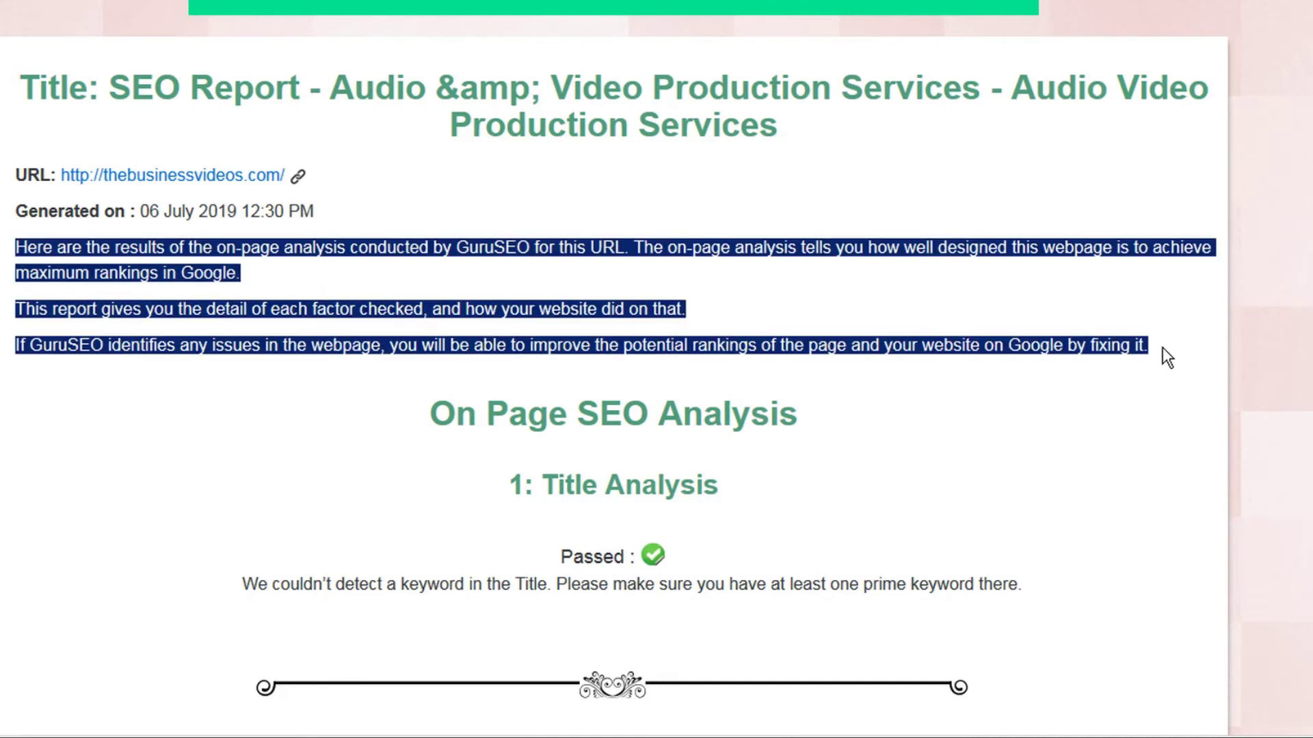
{"action": "left_click", "coordinate": [941, 302]}
{"action": "scroll", "coordinate": [748, 286], "scroll_direction": "down", "scroll_amount": 3}
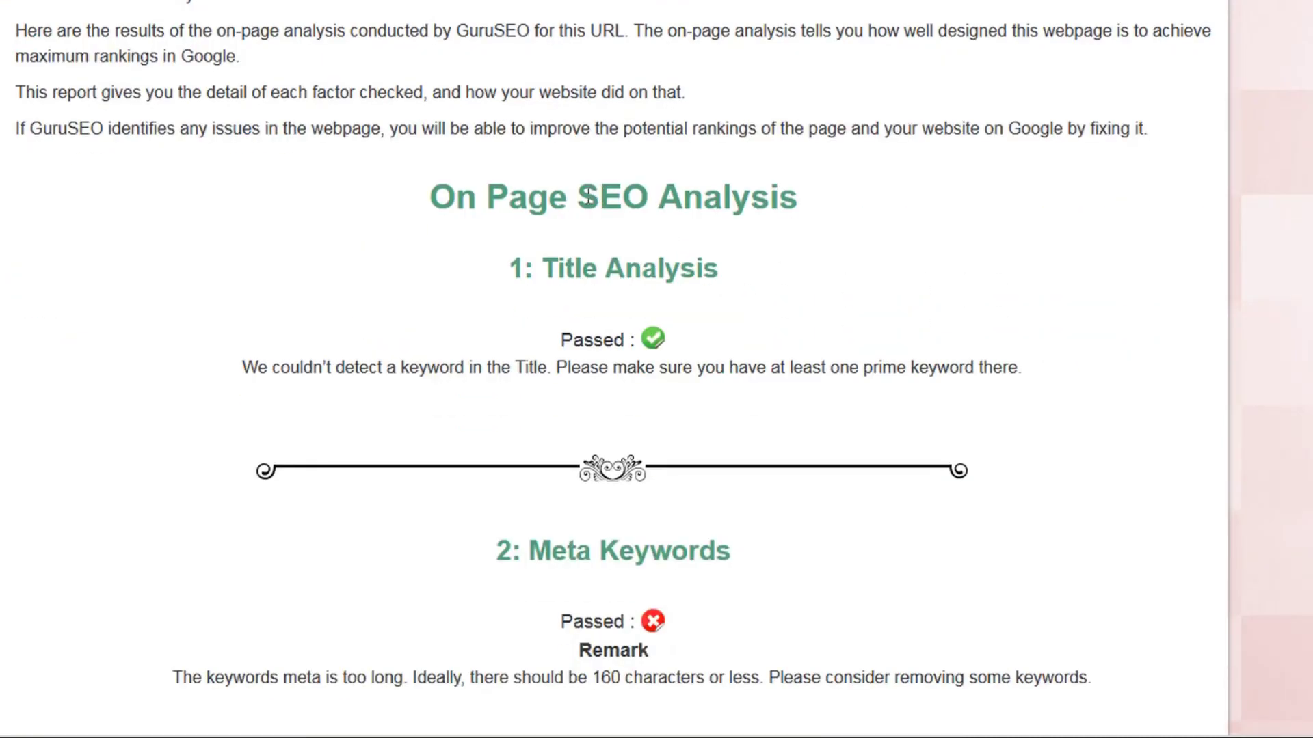
{"action": "scroll", "coordinate": [722, 233], "scroll_direction": "down", "scroll_amount": 2}
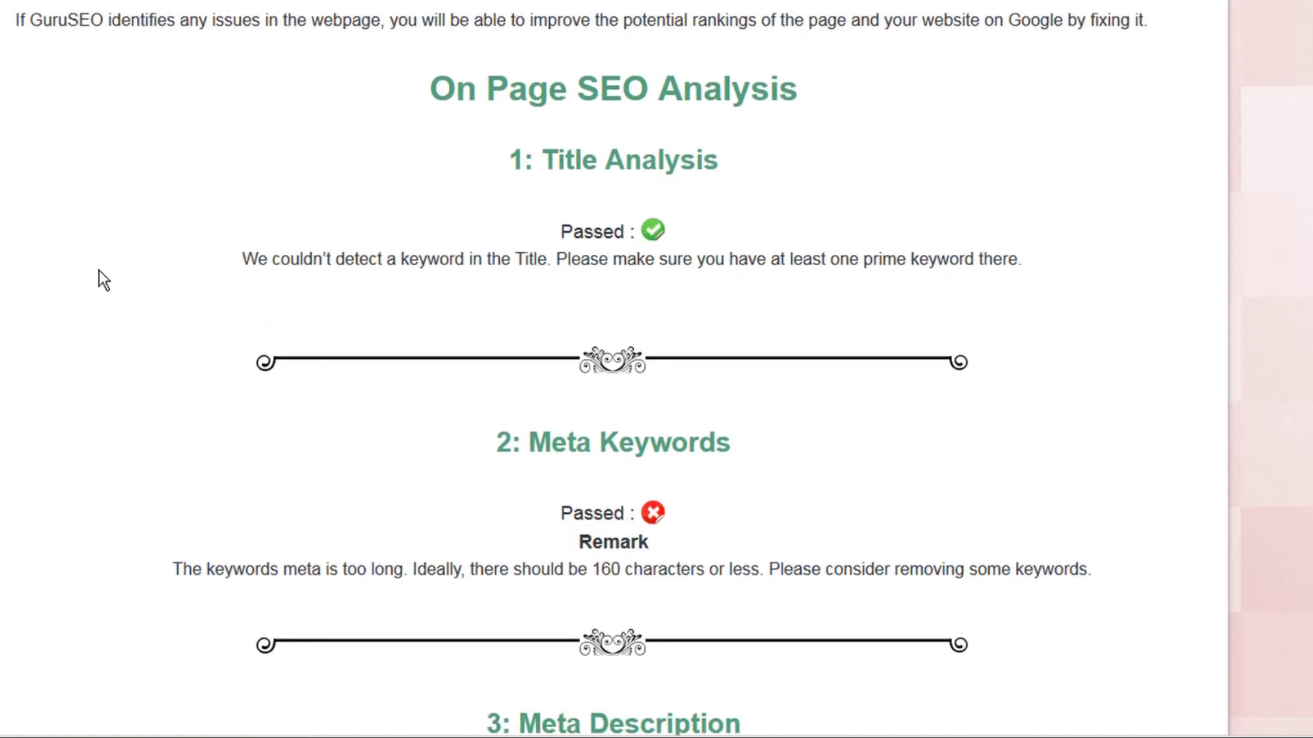
{"action": "scroll", "coordinate": [98, 270], "scroll_direction": "down", "scroll_amount": 8}
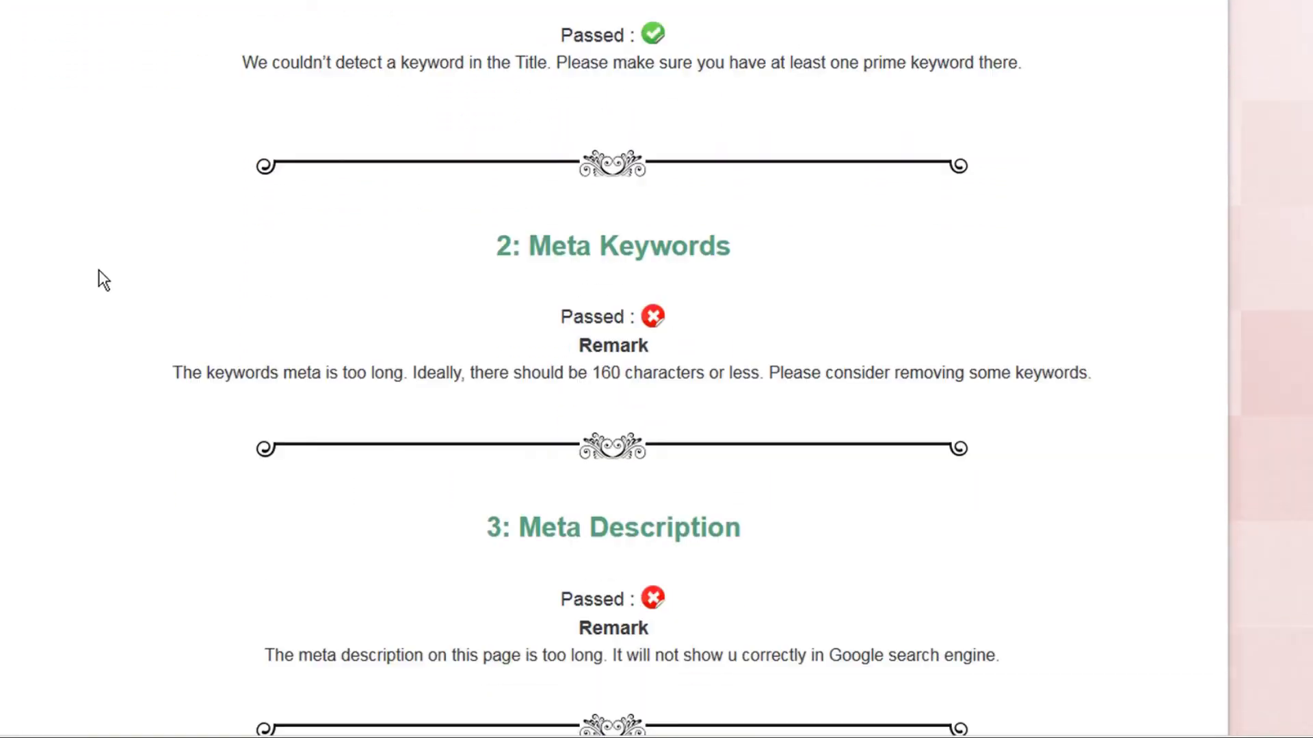
{"action": "scroll", "coordinate": [99, 270], "scroll_direction": "down", "scroll_amount": 9}
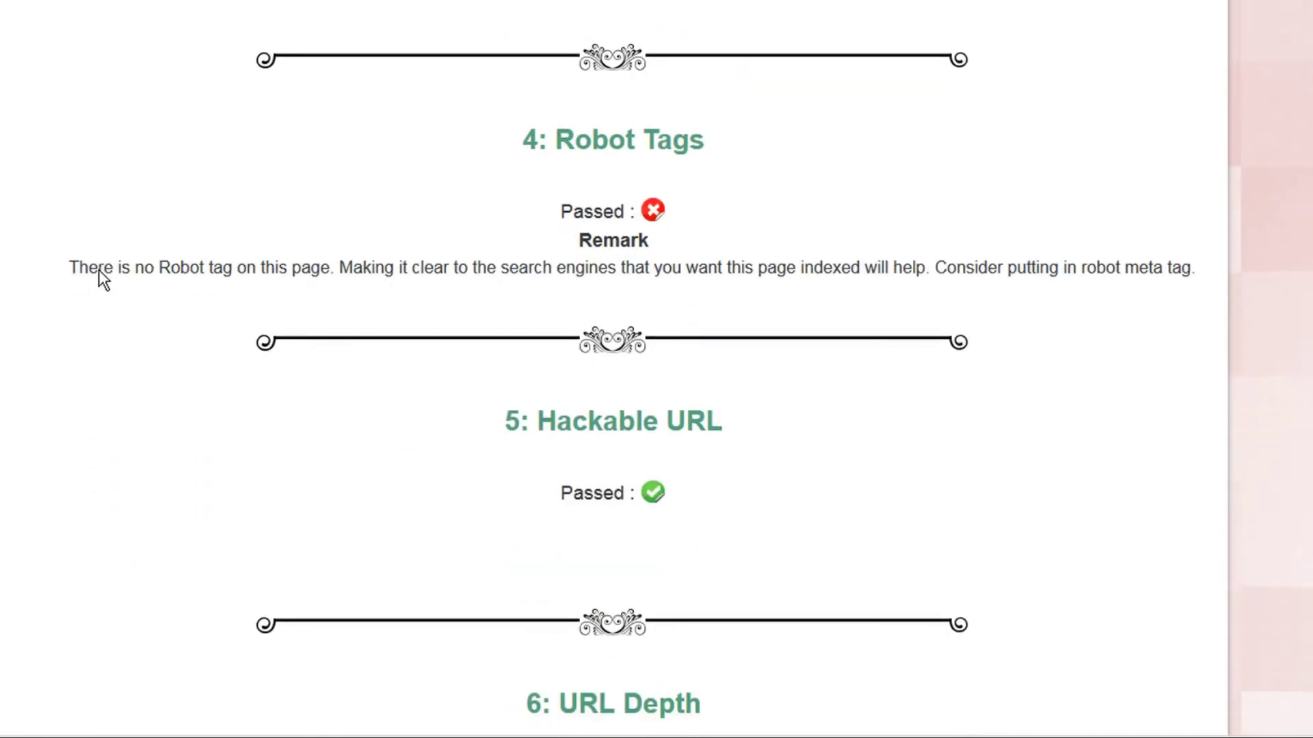
{"action": "scroll", "coordinate": [98, 269], "scroll_direction": "down", "scroll_amount": 10}
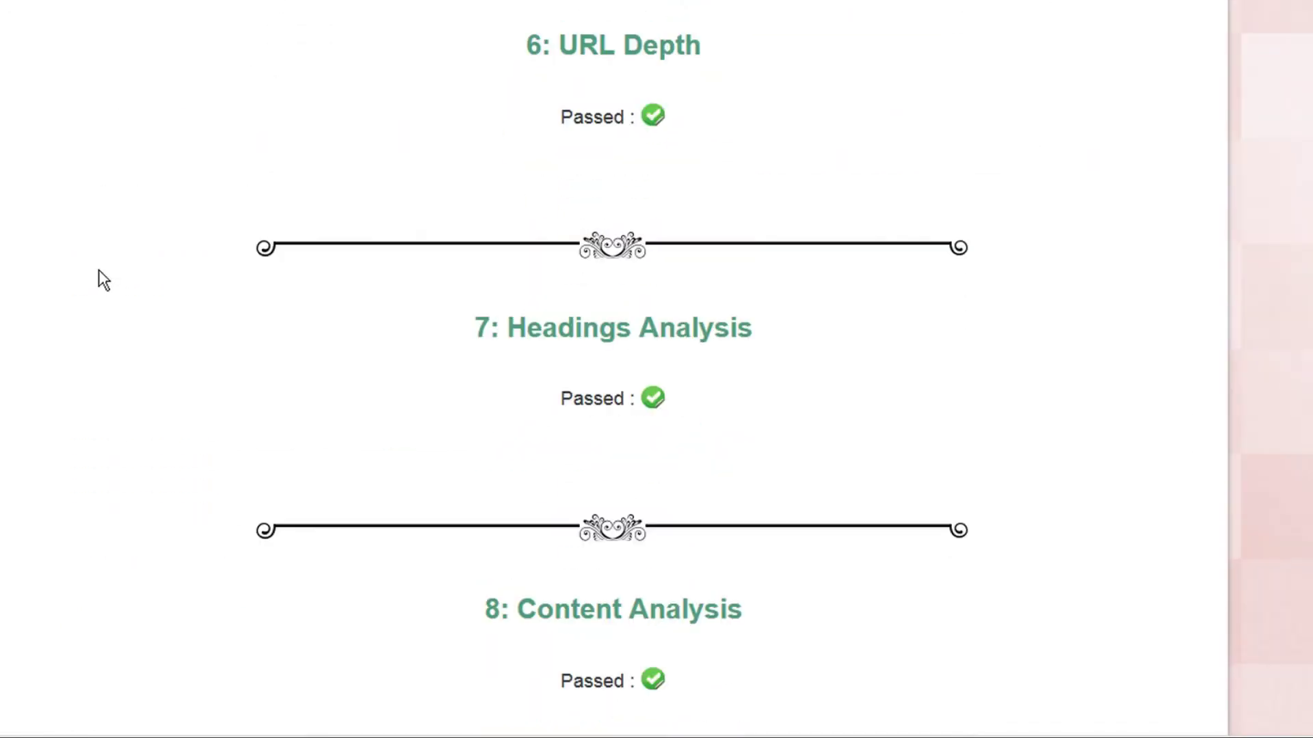
{"action": "scroll", "coordinate": [99, 269], "scroll_direction": "down", "scroll_amount": 9}
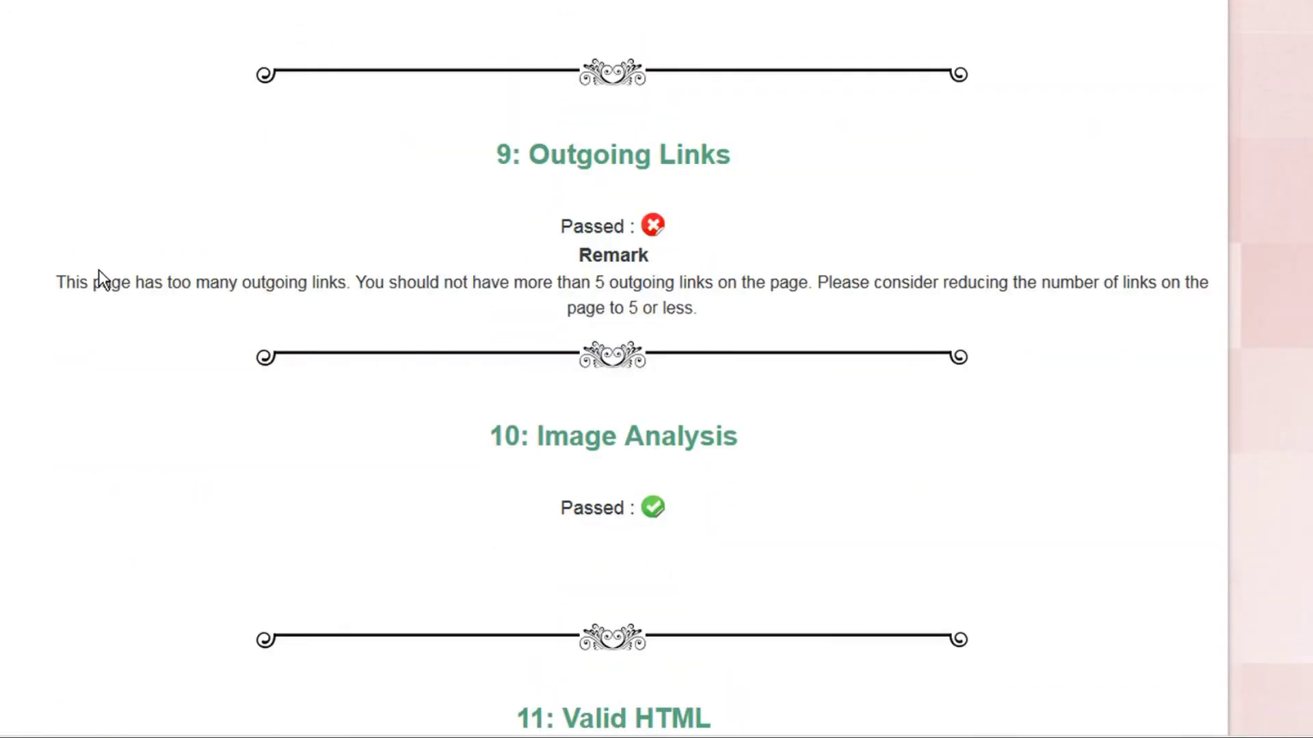
{"action": "scroll", "coordinate": [98, 269], "scroll_direction": "down", "scroll_amount": 5}
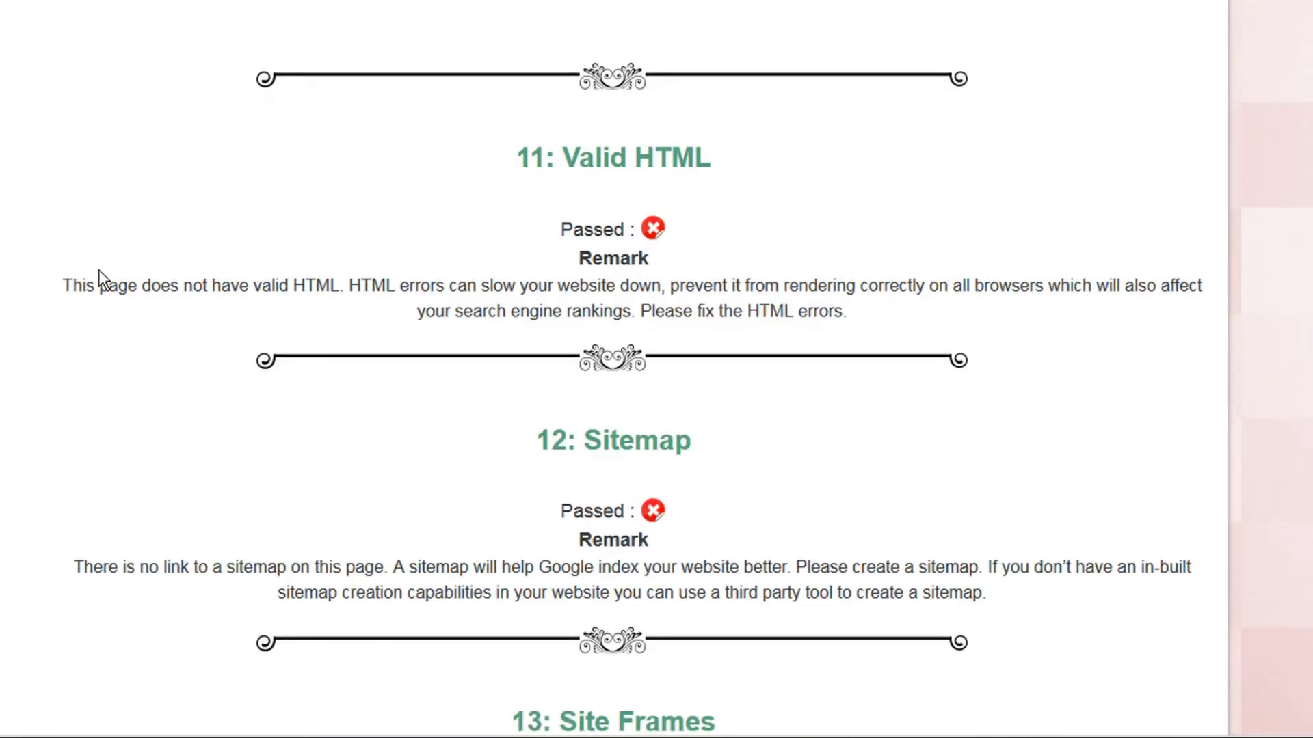
{"action": "scroll", "coordinate": [99, 269], "scroll_direction": "down", "scroll_amount": 13}
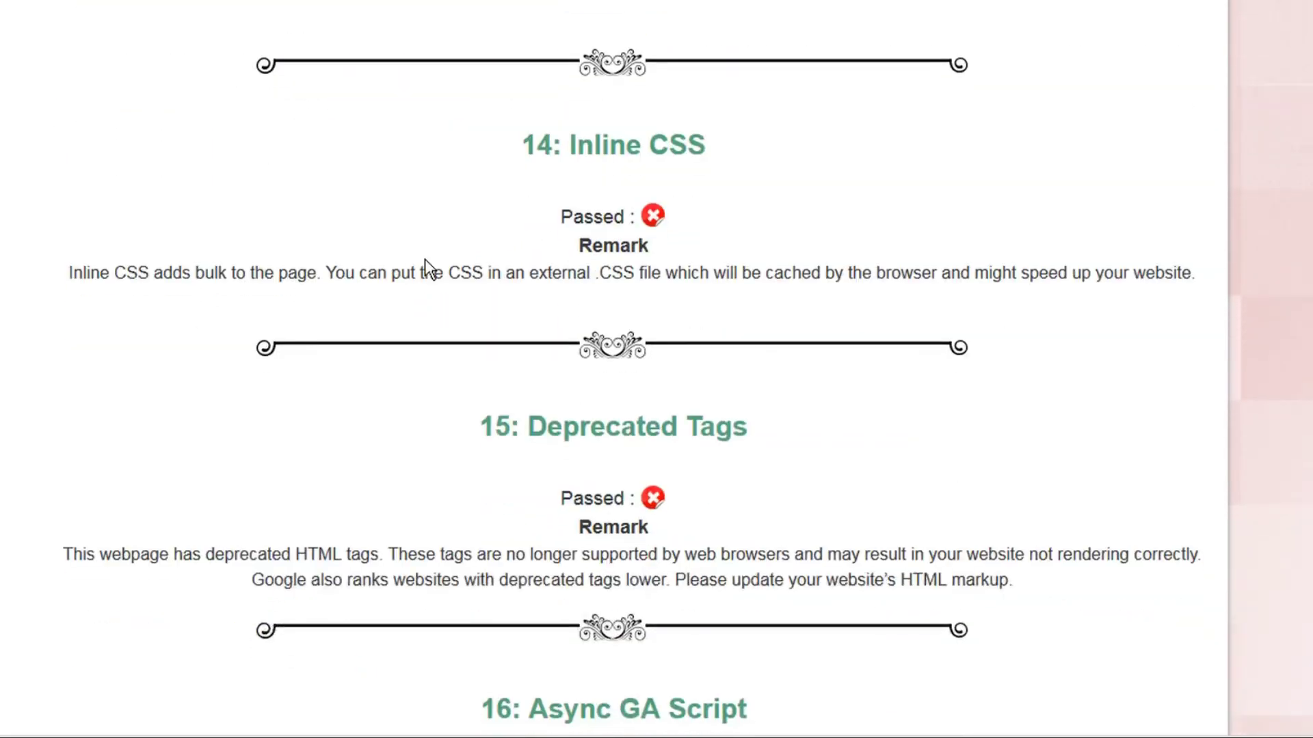
{"action": "scroll", "coordinate": [173, 236], "scroll_direction": "down", "scroll_amount": 5}
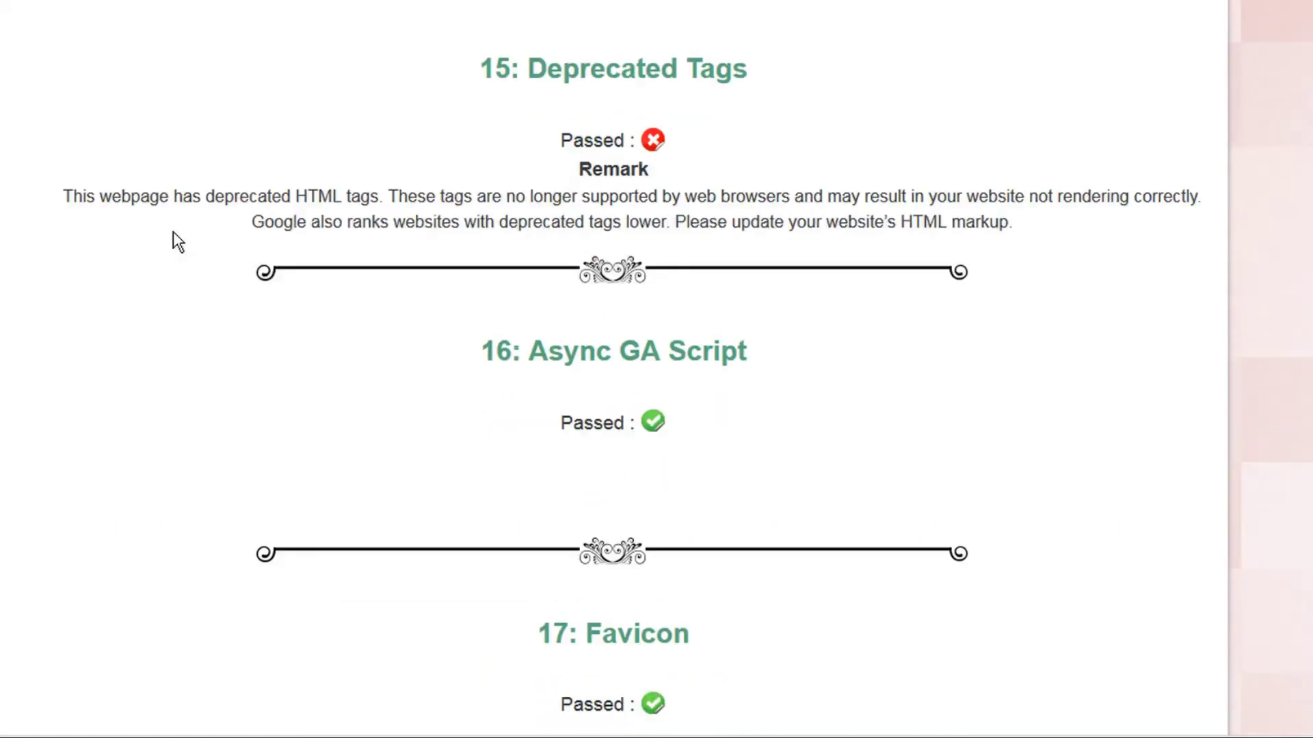
{"action": "scroll", "coordinate": [173, 236], "scroll_direction": "down", "scroll_amount": 5}
{"action": "scroll", "coordinate": [173, 236], "scroll_direction": "down", "scroll_amount": 6}
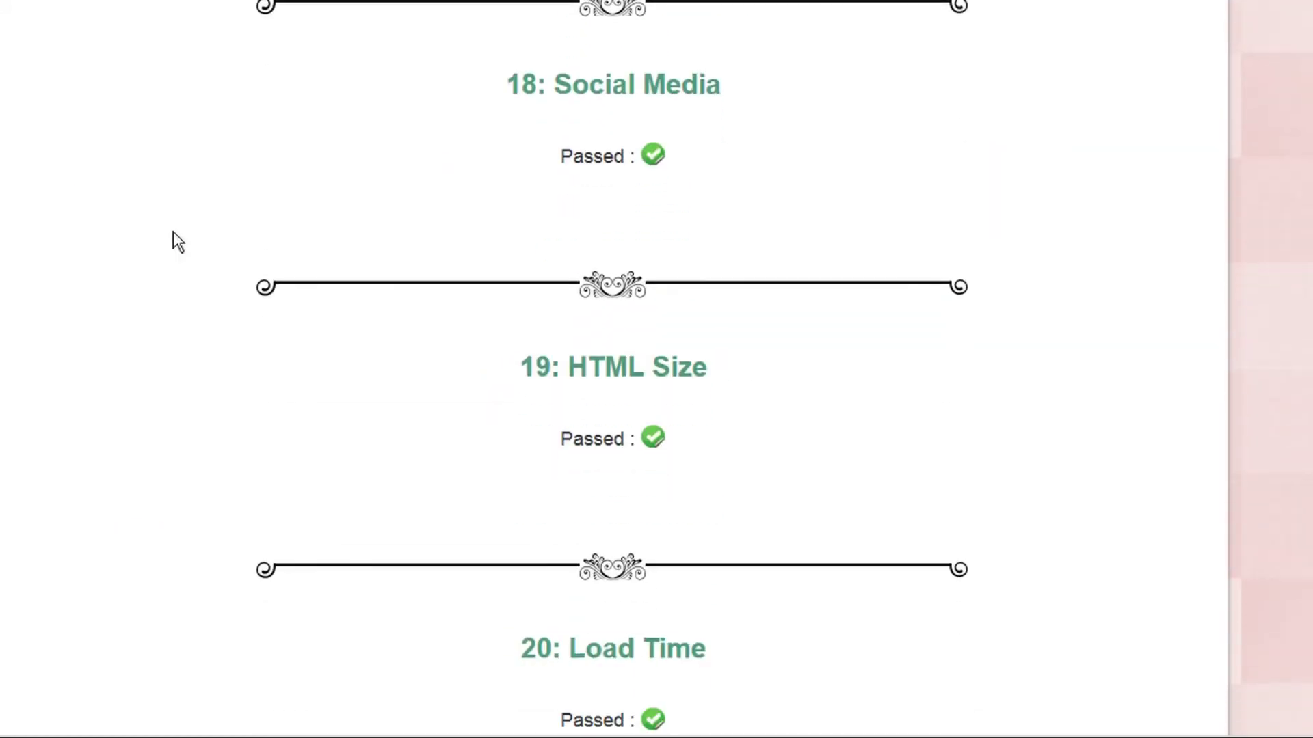
{"action": "scroll", "coordinate": [173, 236], "scroll_direction": "down", "scroll_amount": 14}
{"action": "scroll", "coordinate": [174, 236], "scroll_direction": "down", "scroll_amount": 14}
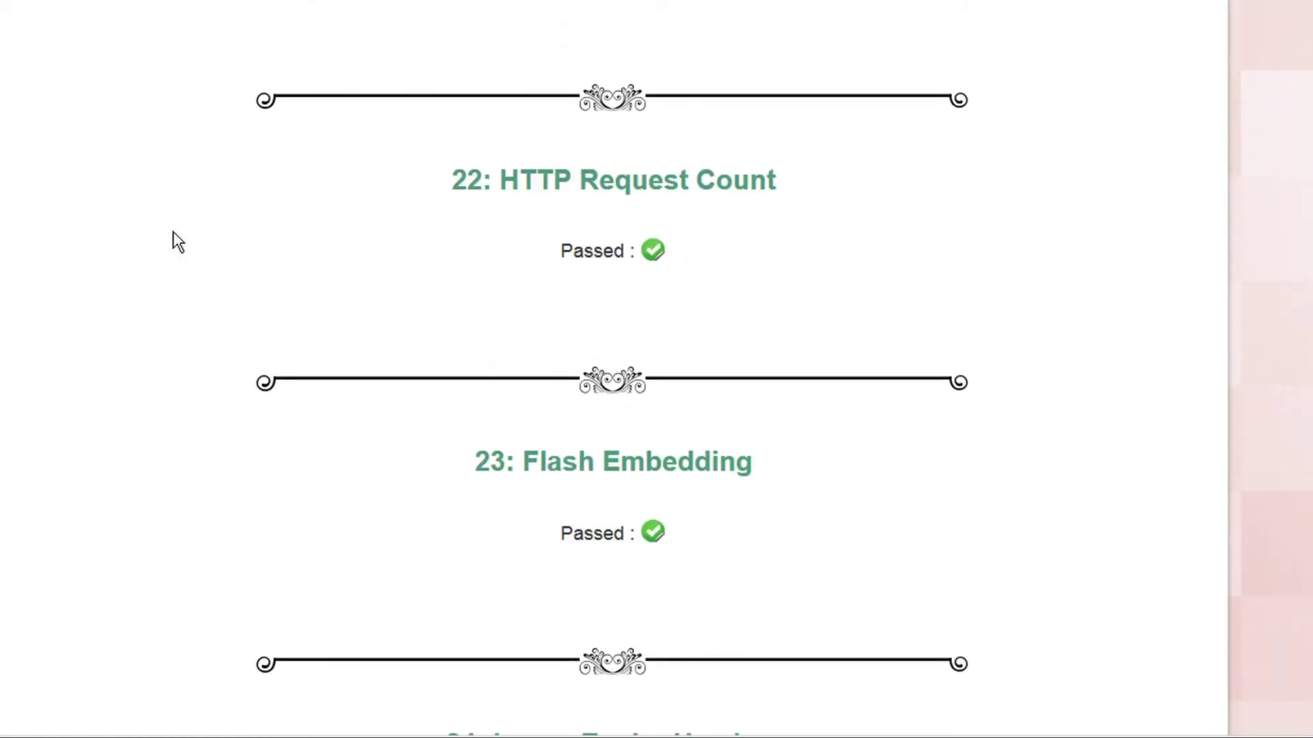
{"action": "scroll", "coordinate": [174, 233], "scroll_direction": "down", "scroll_amount": 15}
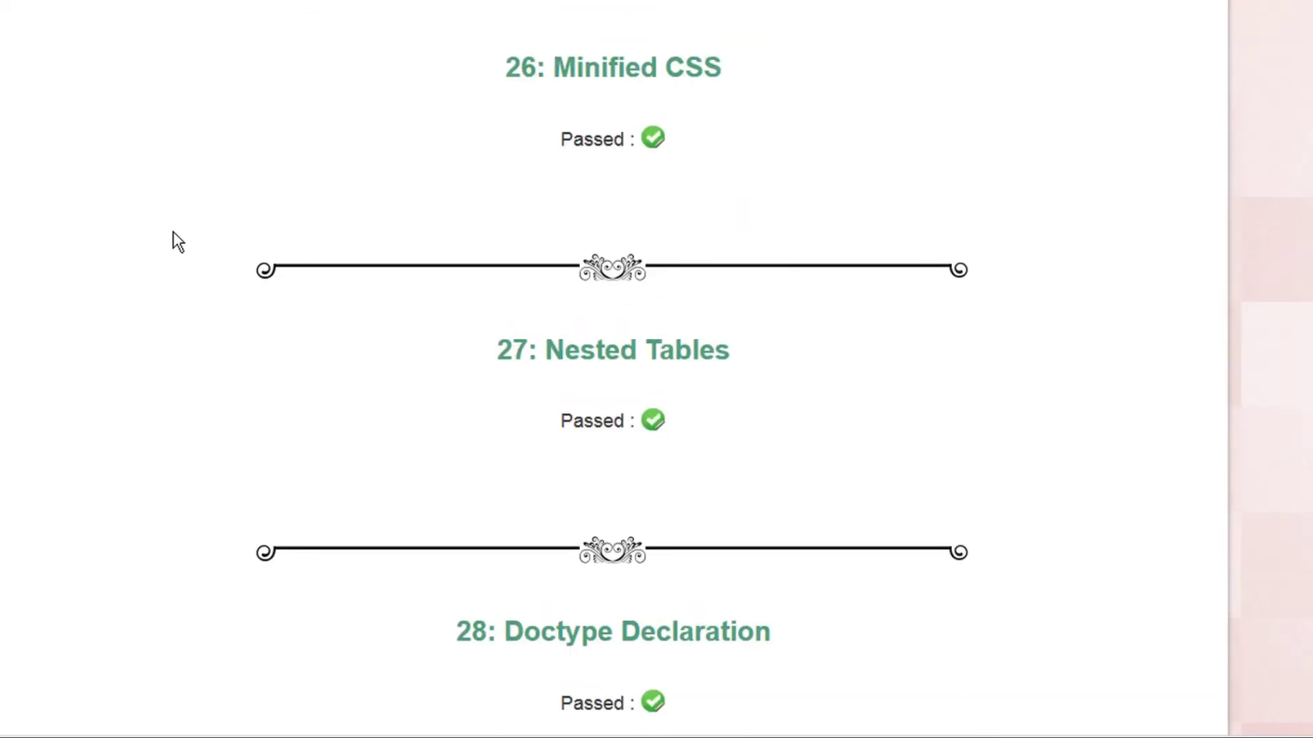
{"action": "scroll", "coordinate": [174, 236], "scroll_direction": "down", "scroll_amount": 2}
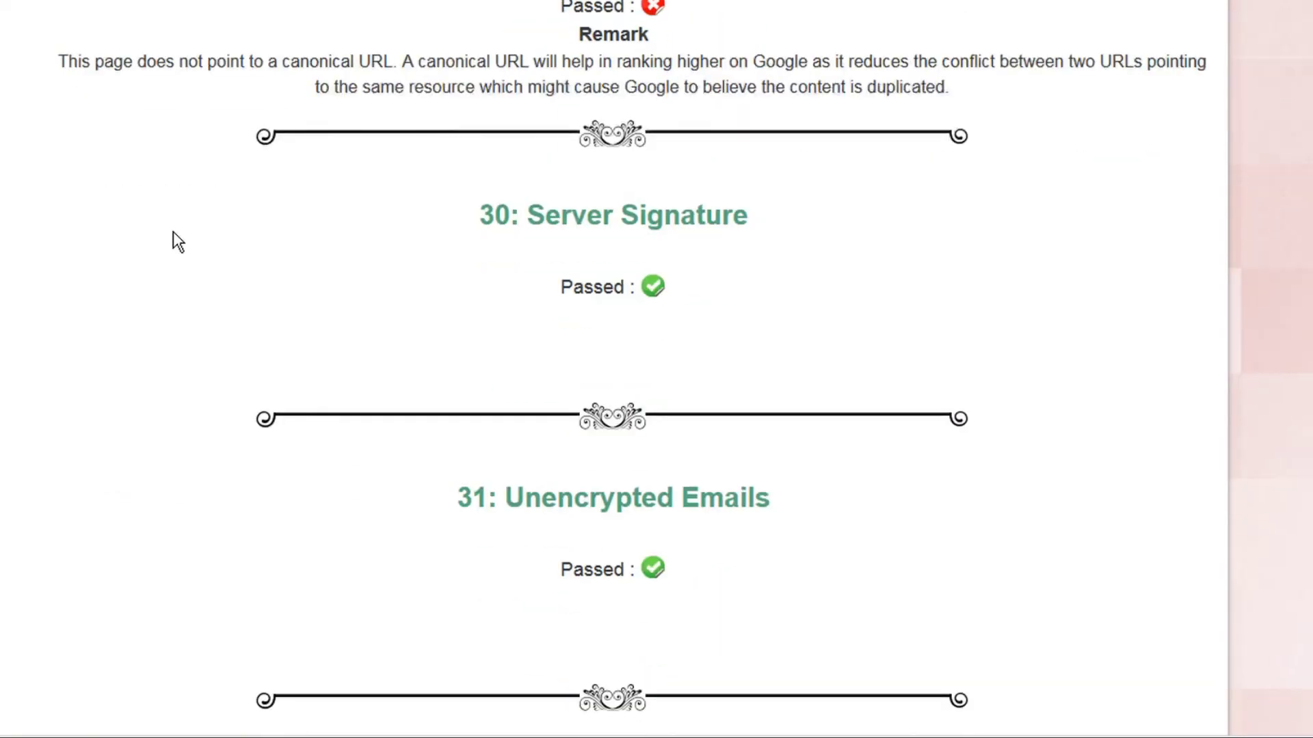
{"action": "scroll", "coordinate": [174, 236], "scroll_direction": "down", "scroll_amount": 10}
{"action": "scroll", "coordinate": [173, 233], "scroll_direction": "down", "scroll_amount": 11}
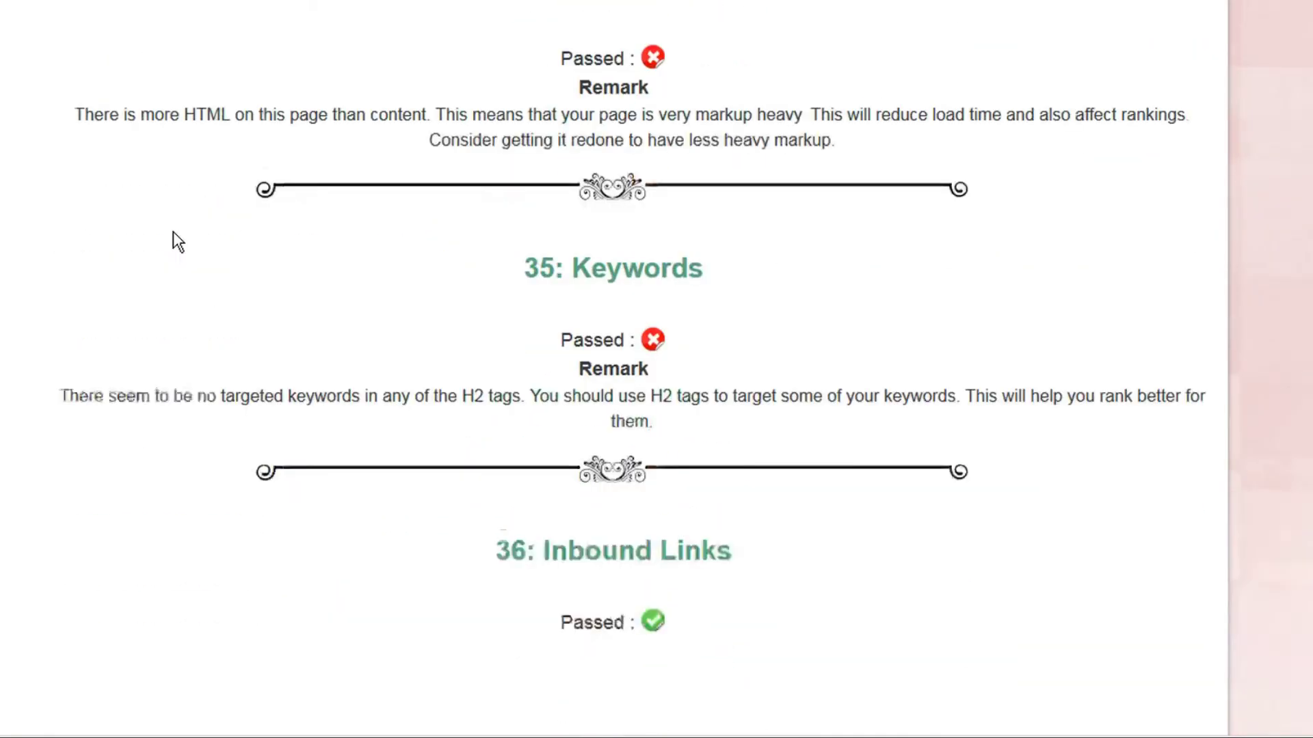
{"action": "scroll", "coordinate": [174, 232], "scroll_direction": "down", "scroll_amount": 10}
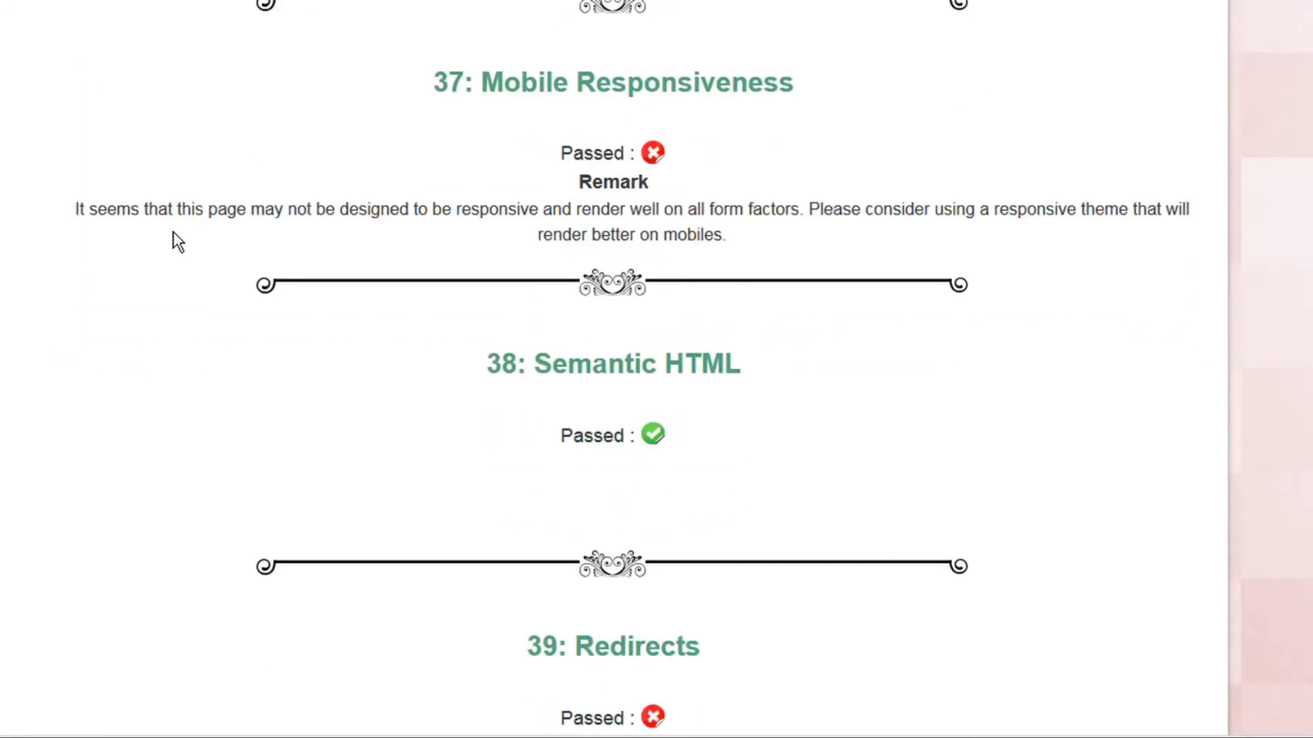
{"action": "scroll", "coordinate": [174, 233], "scroll_direction": "down", "scroll_amount": 8}
{"action": "scroll", "coordinate": [167, 236], "scroll_direction": "down", "scroll_amount": 10}
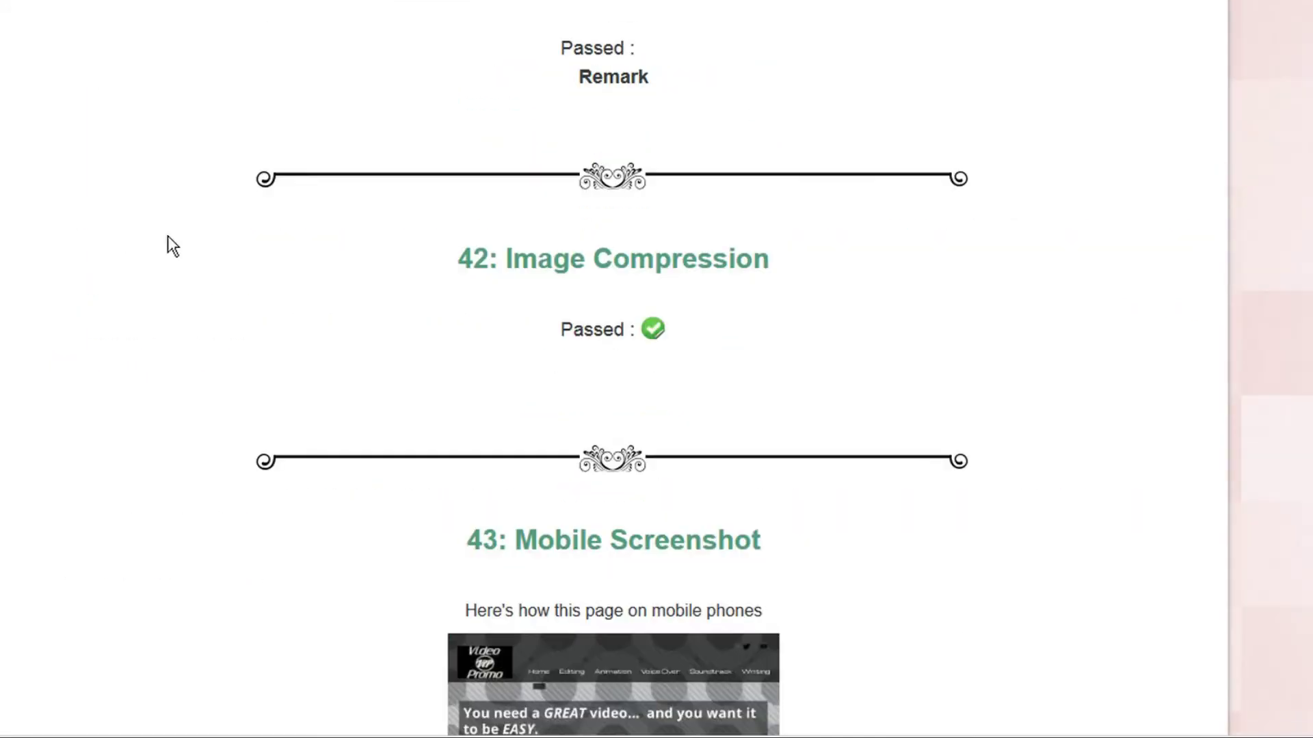
{"action": "scroll", "coordinate": [168, 236], "scroll_direction": "down", "scroll_amount": 8}
{"action": "scroll", "coordinate": [167, 236], "scroll_direction": "down", "scroll_amount": 1}
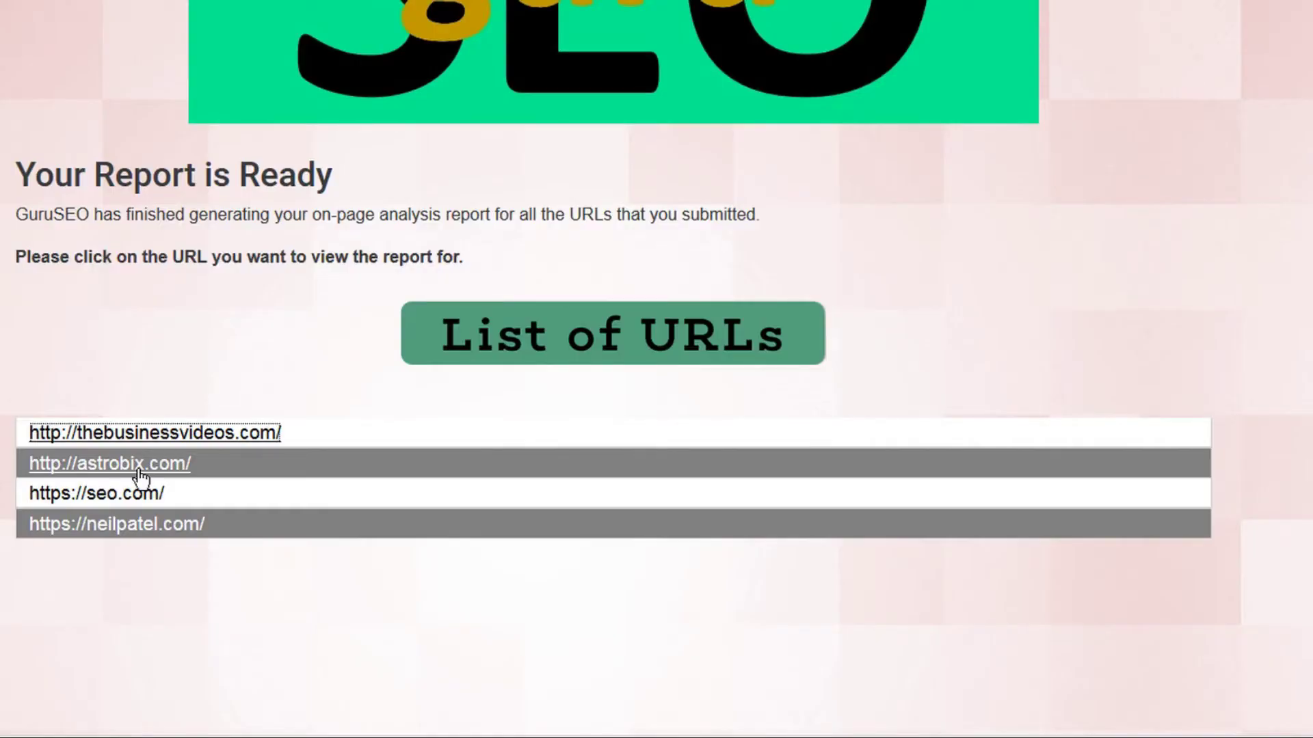
- Open the astrobix.com report and scroll through its checks to the end
{"action": "left_click", "coordinate": [140, 471]}
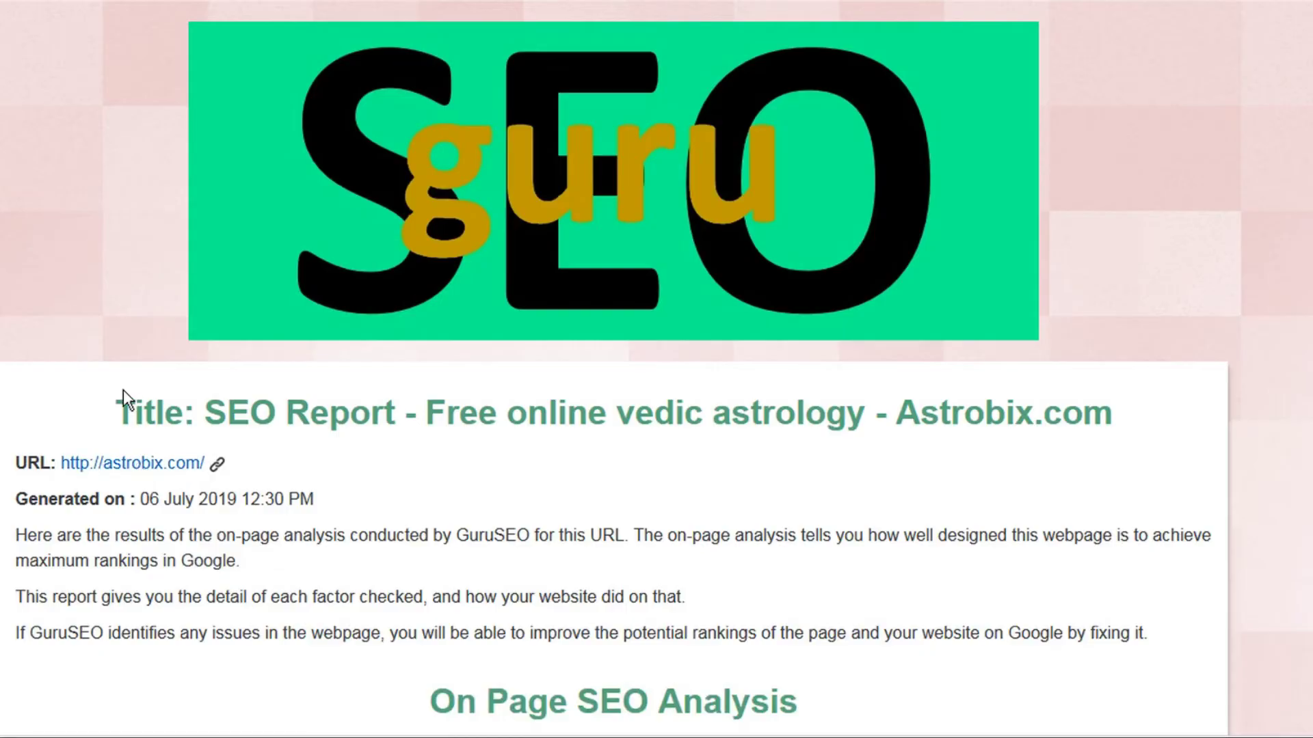
{"action": "scroll", "coordinate": [32, 356], "scroll_direction": "down", "scroll_amount": 15}
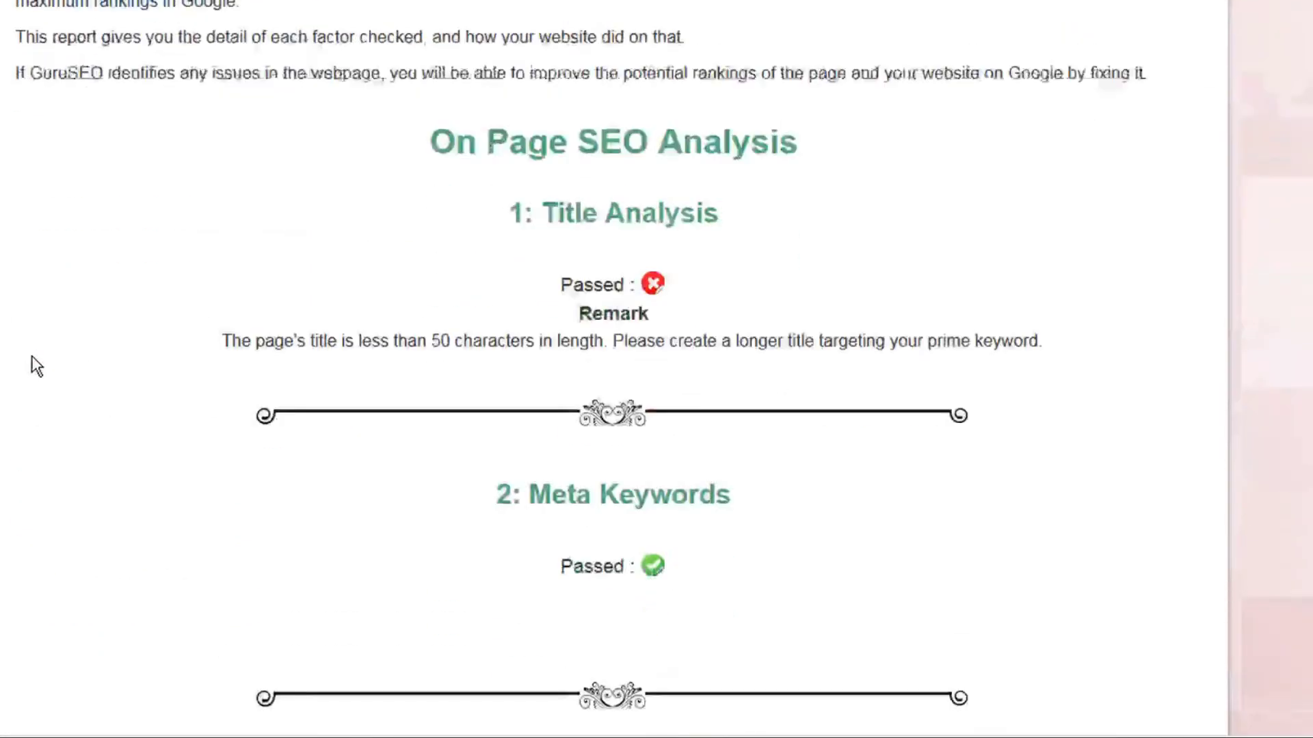
{"action": "scroll", "coordinate": [32, 357], "scroll_direction": "down", "scroll_amount": 20}
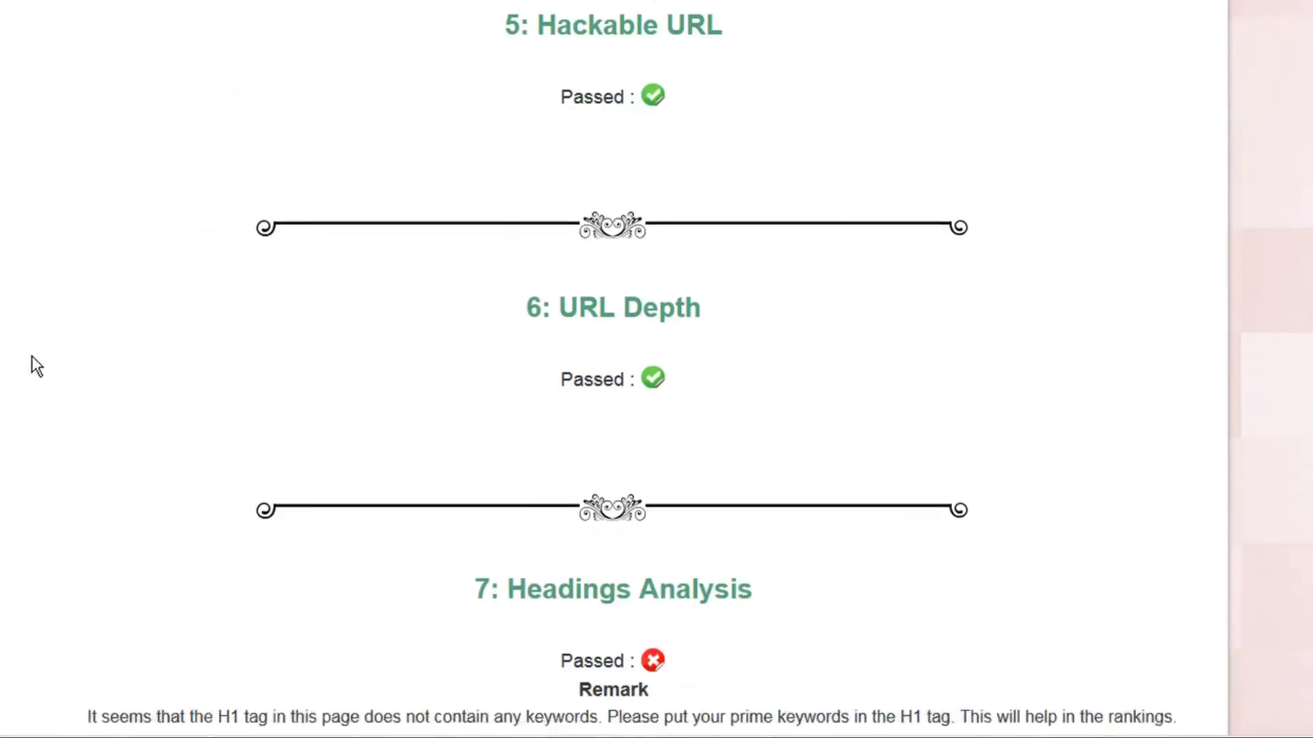
{"action": "scroll", "coordinate": [32, 365], "scroll_direction": "down", "scroll_amount": 20}
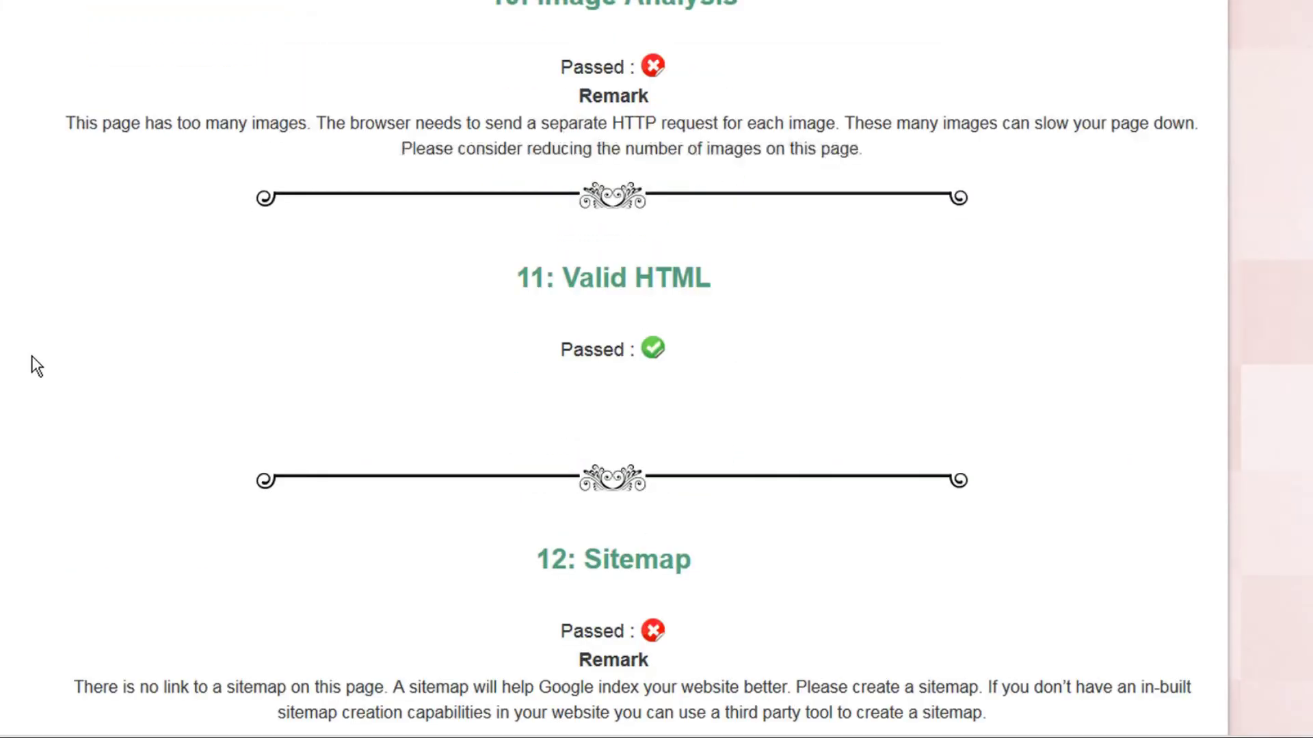
{"action": "scroll", "coordinate": [32, 357], "scroll_direction": "down", "scroll_amount": 17}
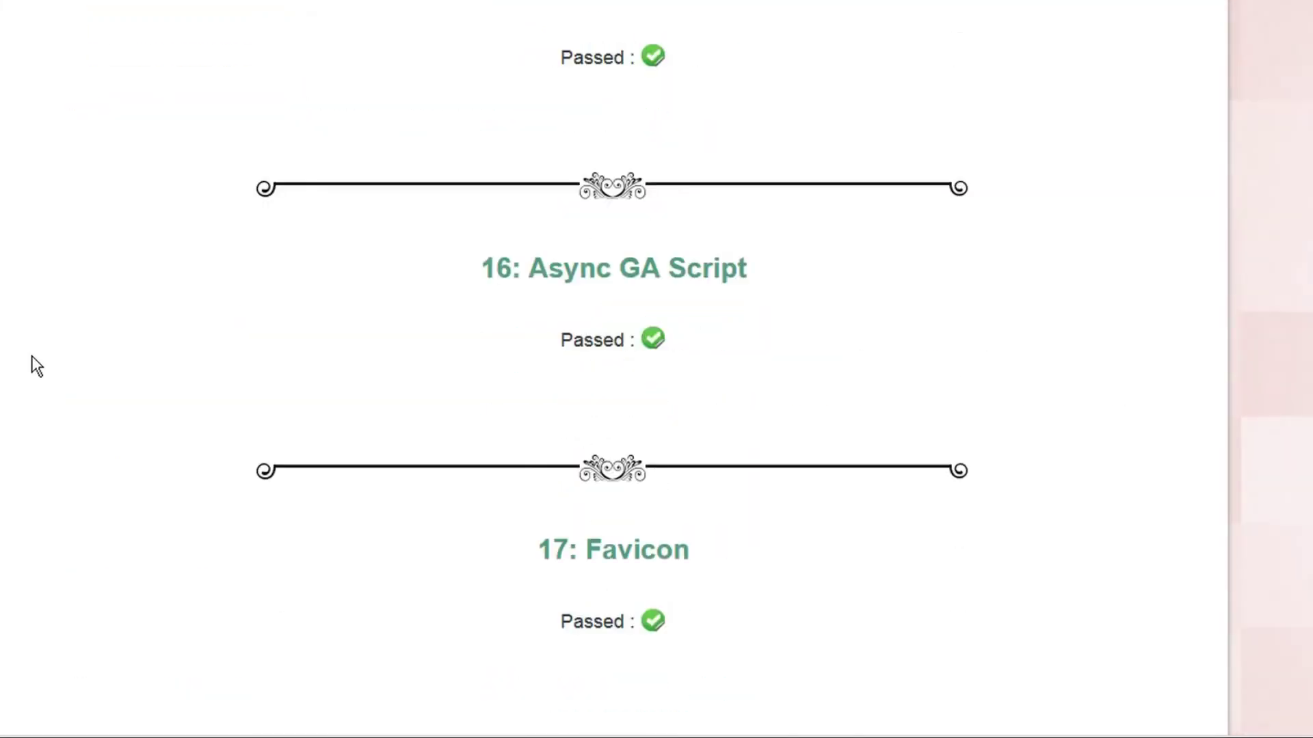
{"action": "scroll", "coordinate": [31, 366], "scroll_direction": "down", "scroll_amount": 20}
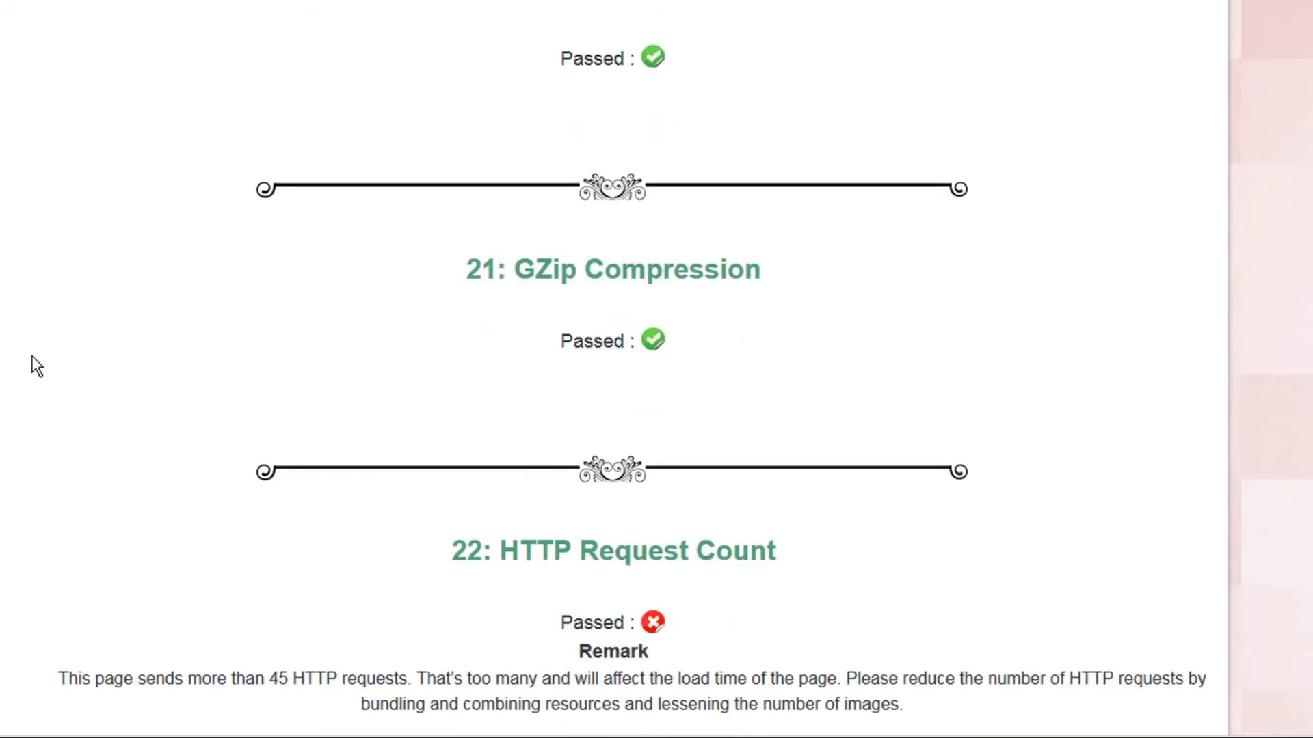
{"action": "scroll", "coordinate": [32, 356], "scroll_direction": "down", "scroll_amount": 20}
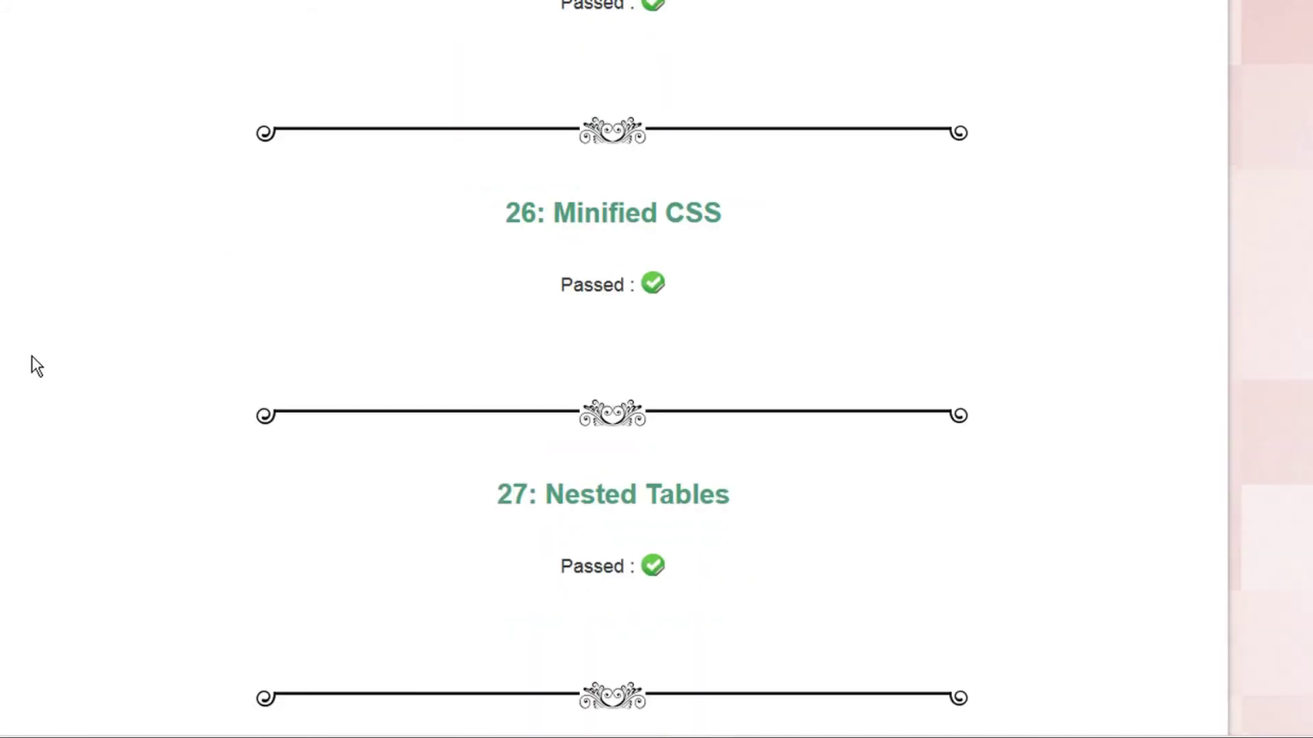
{"action": "scroll", "coordinate": [31, 357], "scroll_direction": "down", "scroll_amount": 20}
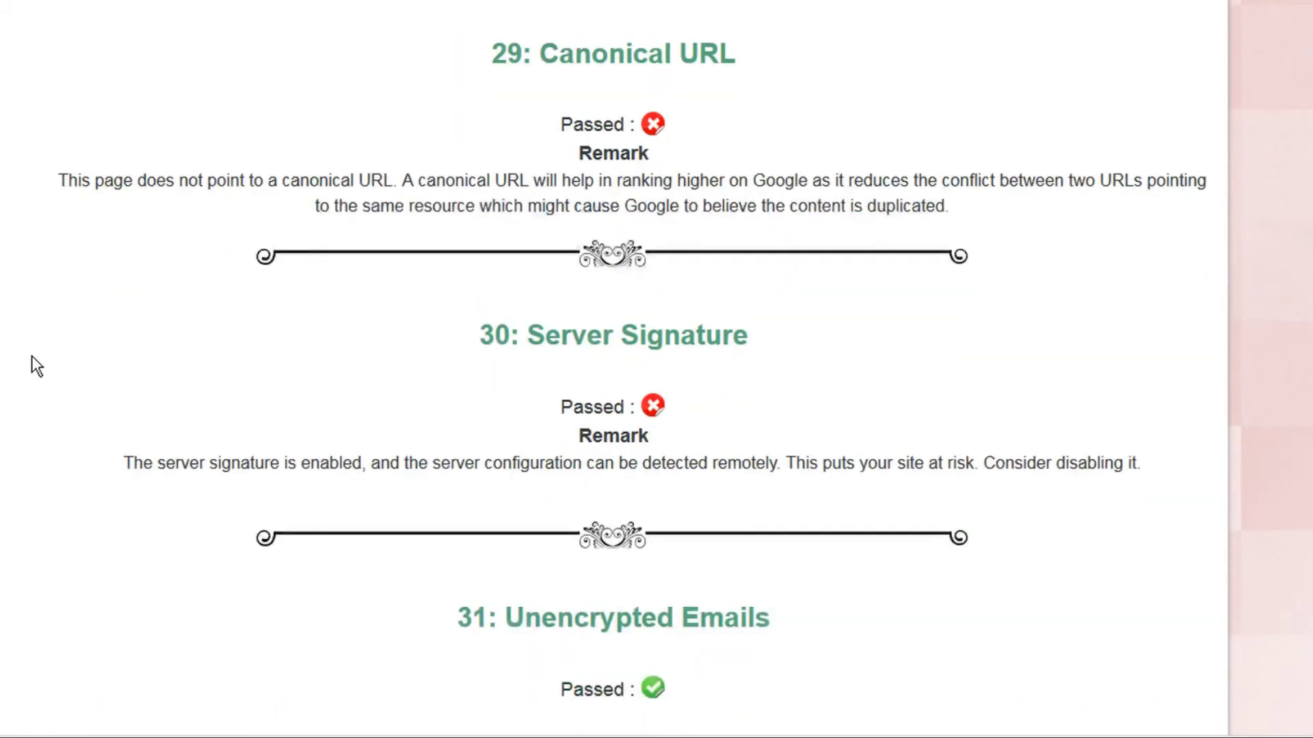
{"action": "scroll", "coordinate": [32, 366], "scroll_direction": "down", "scroll_amount": 20}
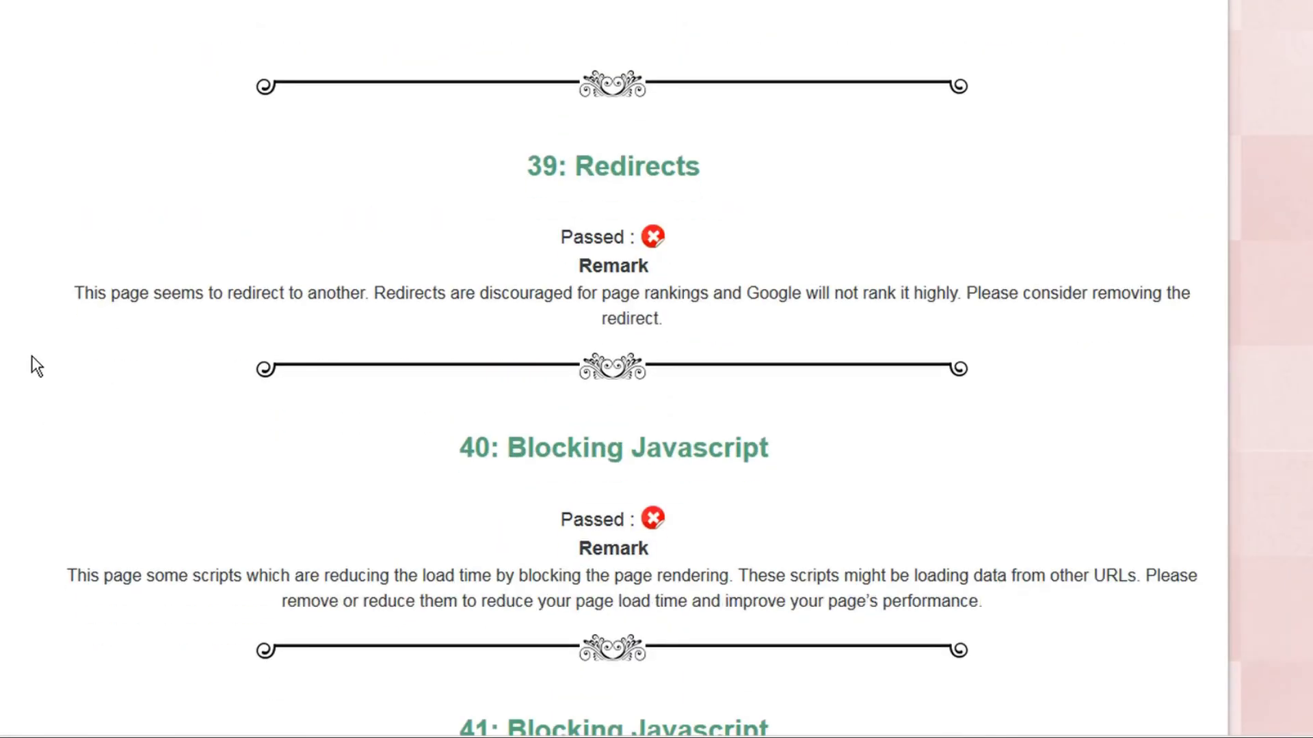
{"action": "scroll", "coordinate": [31, 356], "scroll_direction": "down", "scroll_amount": 15}
{"action": "scroll", "coordinate": [31, 367], "scroll_direction": "down", "scroll_amount": 4}
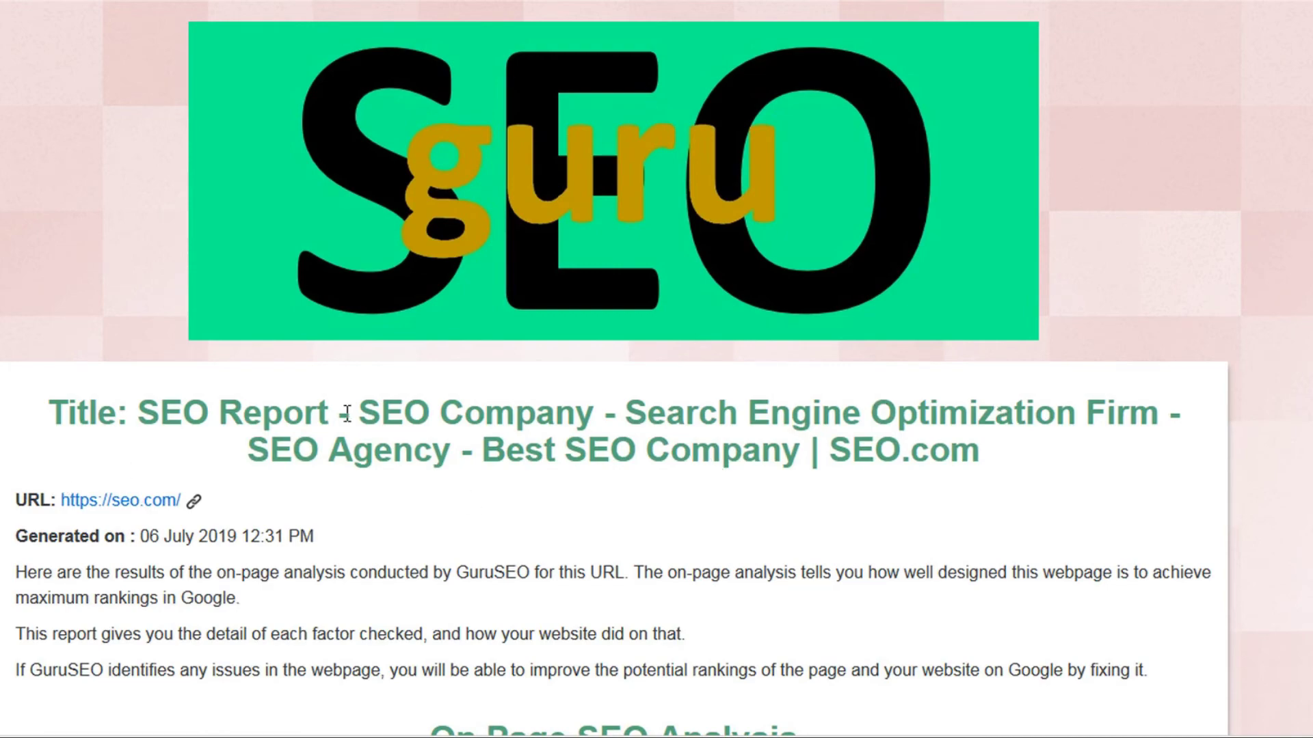
- Scroll through the seo.com report down to 43: Mobile Screenshot
{"action": "scroll", "coordinate": [347, 408], "scroll_direction": "down", "scroll_amount": 2}
{"action": "scroll", "coordinate": [616, 369], "scroll_direction": "down", "scroll_amount": 10}
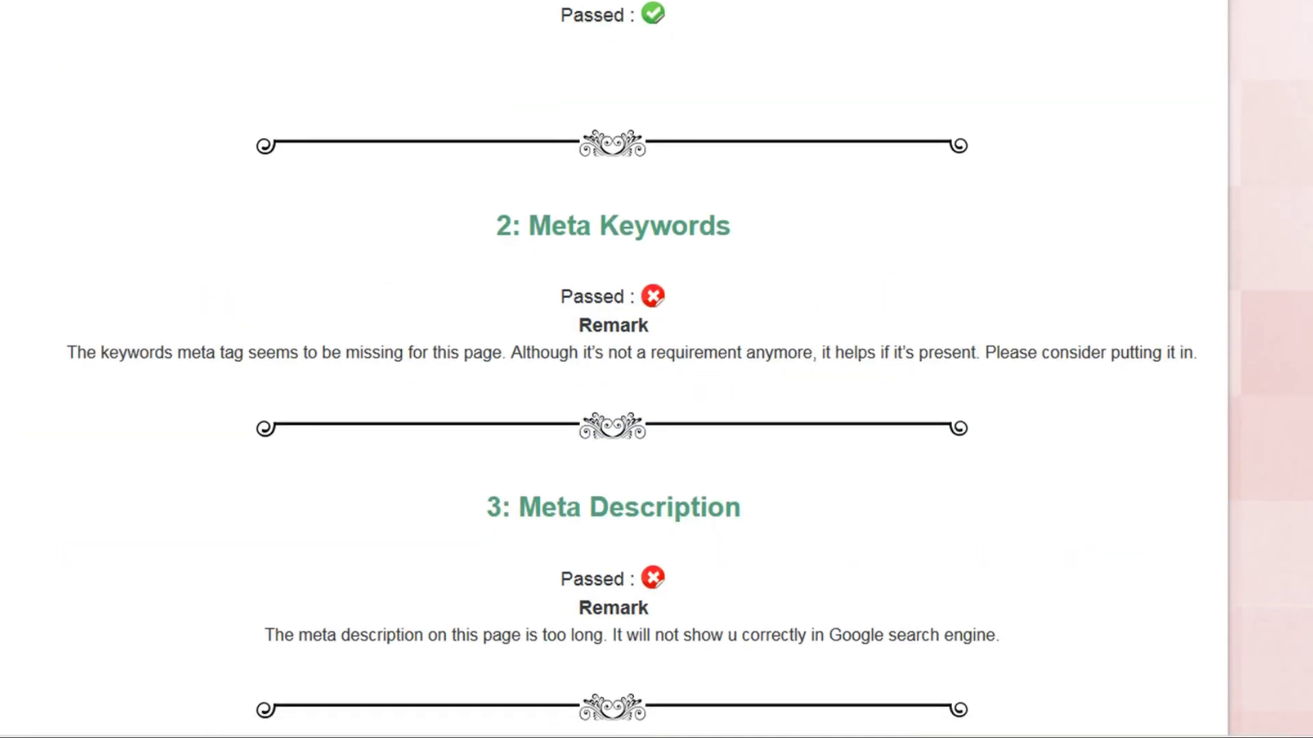
{"action": "scroll", "coordinate": [615, 370], "scroll_direction": "down", "scroll_amount": 13}
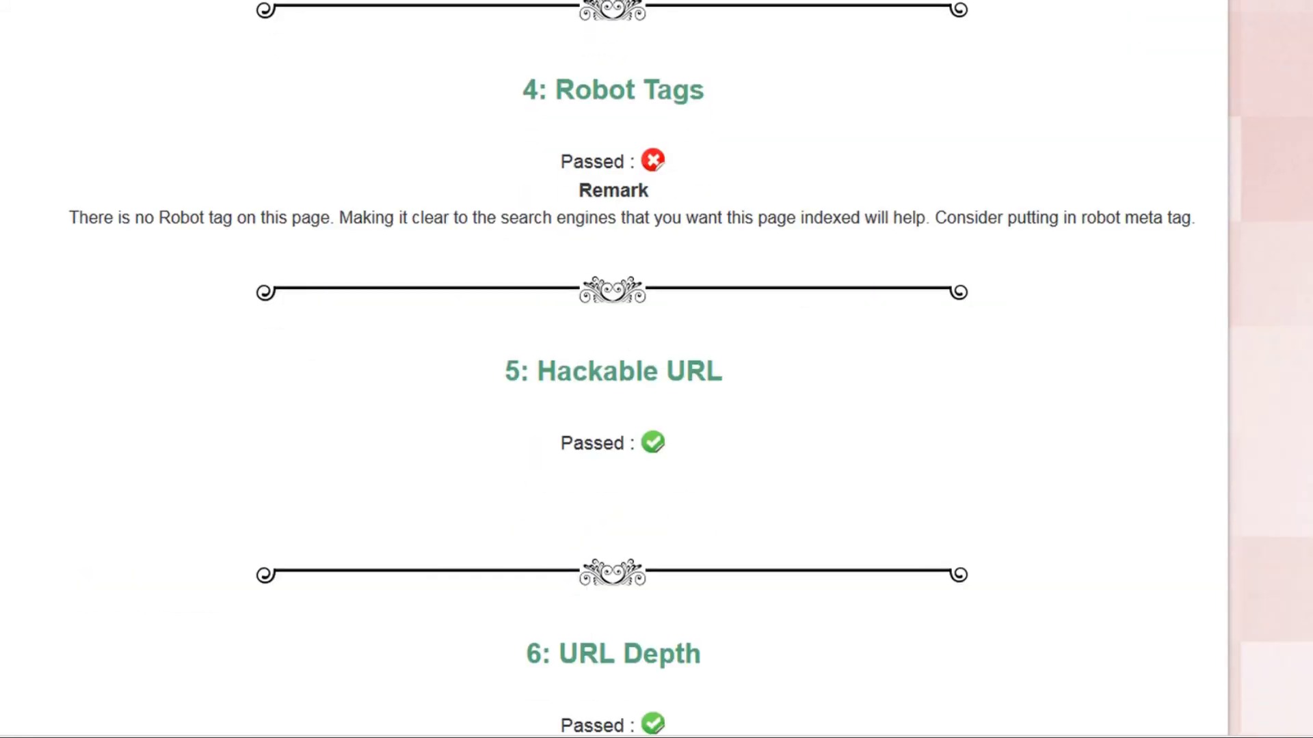
{"action": "scroll", "coordinate": [615, 369], "scroll_direction": "down", "scroll_amount": 20}
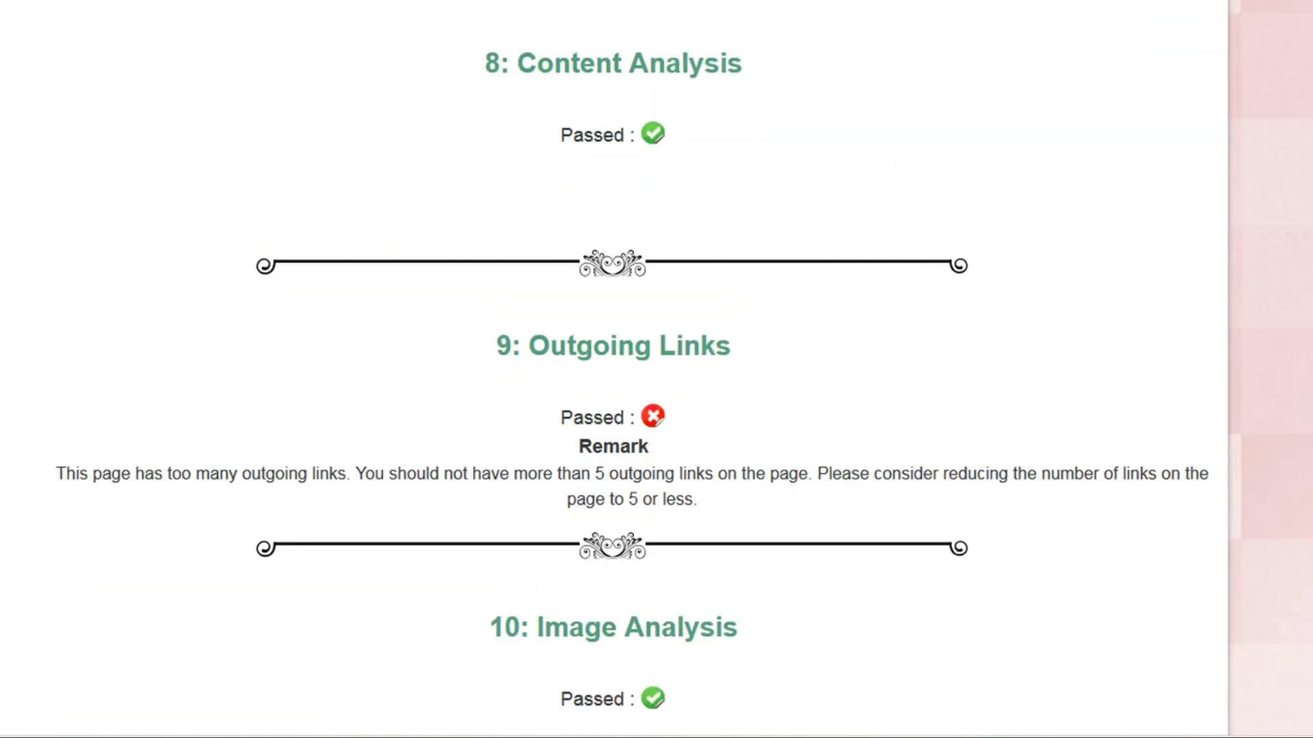
{"action": "scroll", "coordinate": [615, 370], "scroll_direction": "down", "scroll_amount": 12}
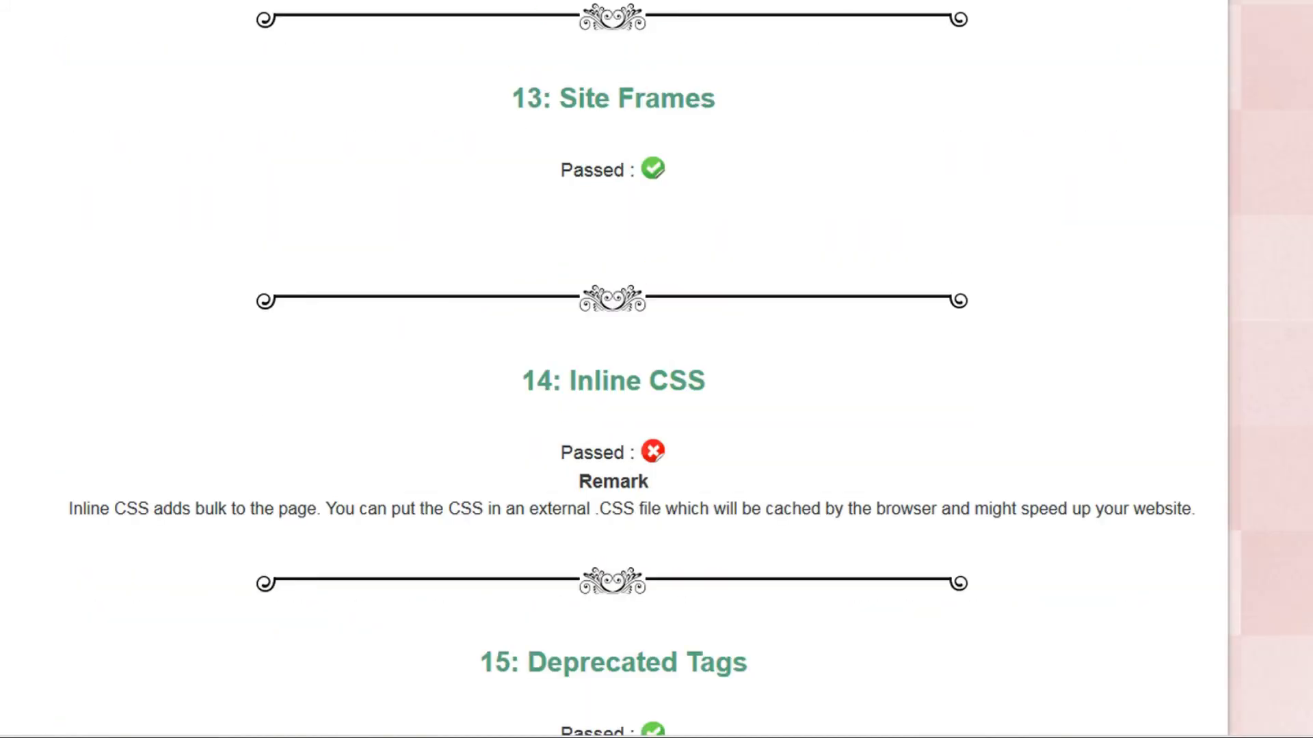
{"action": "scroll", "coordinate": [615, 369], "scroll_direction": "down", "scroll_amount": 18}
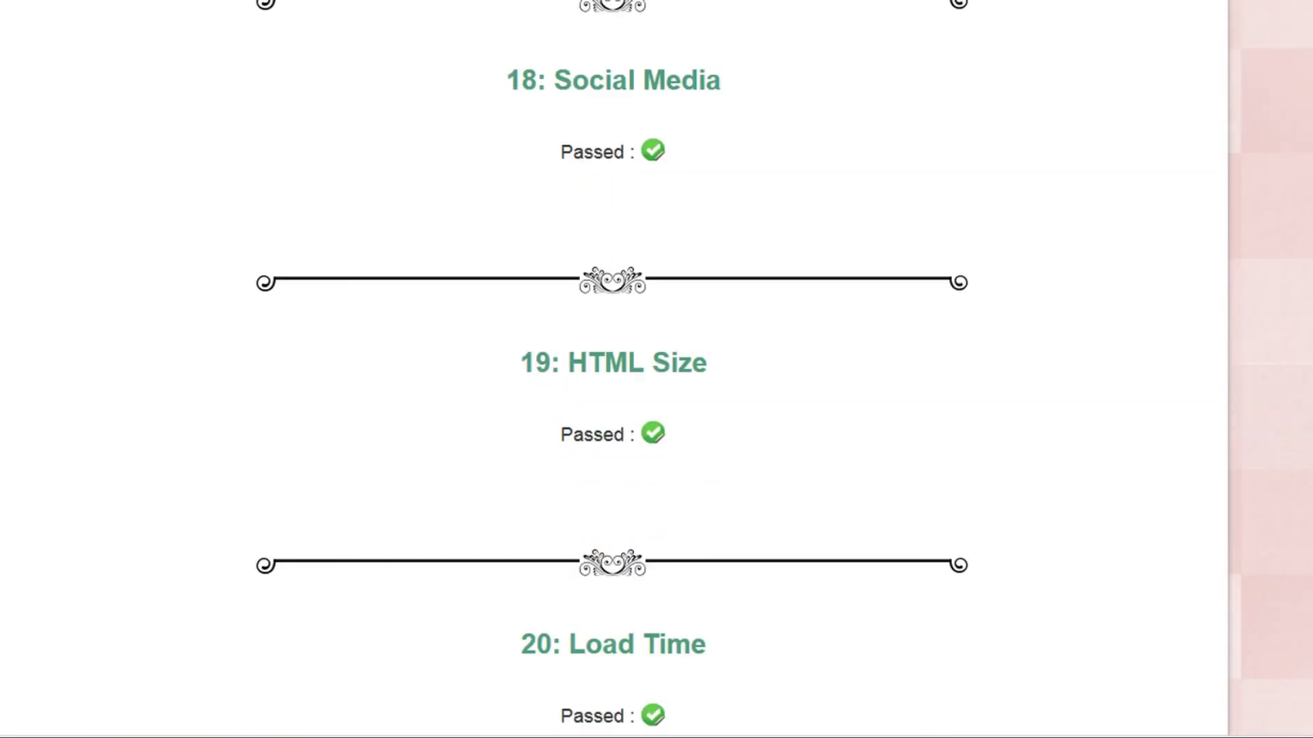
{"action": "scroll", "coordinate": [615, 370], "scroll_direction": "down", "scroll_amount": 13}
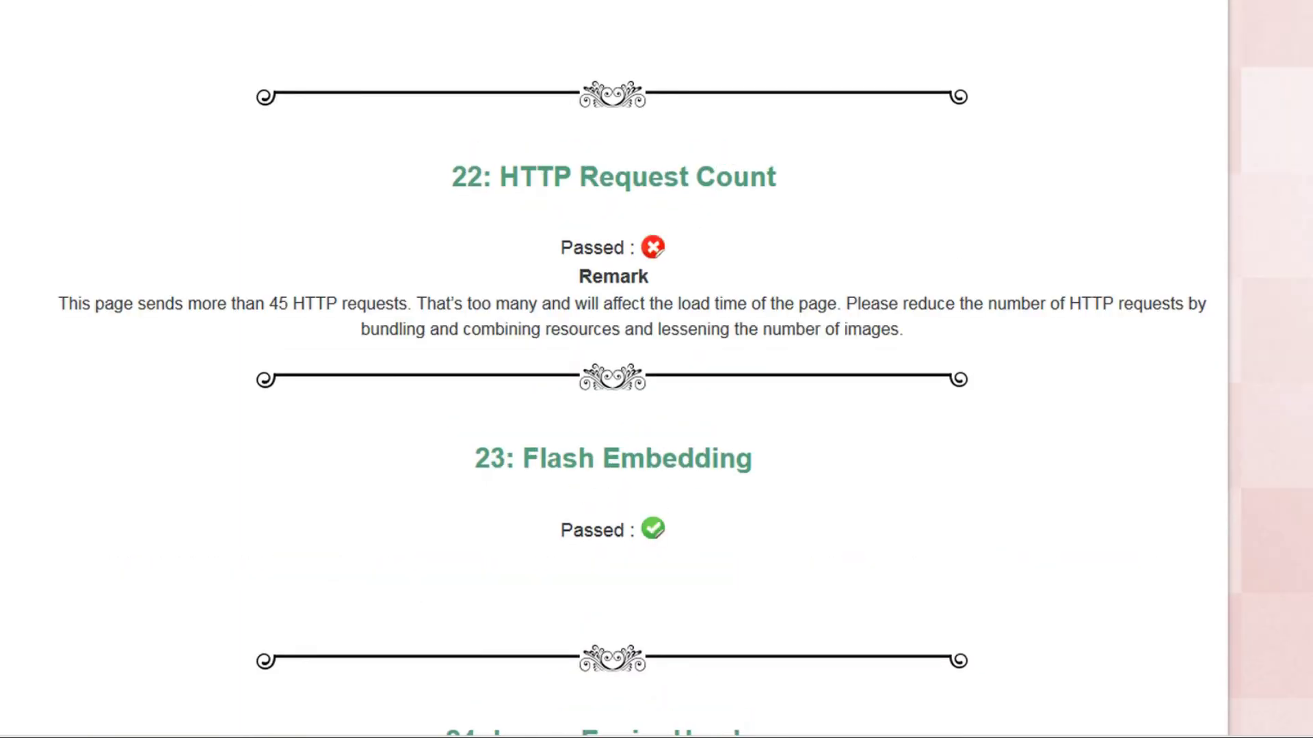
{"action": "scroll", "coordinate": [615, 369], "scroll_direction": "down", "scroll_amount": 9}
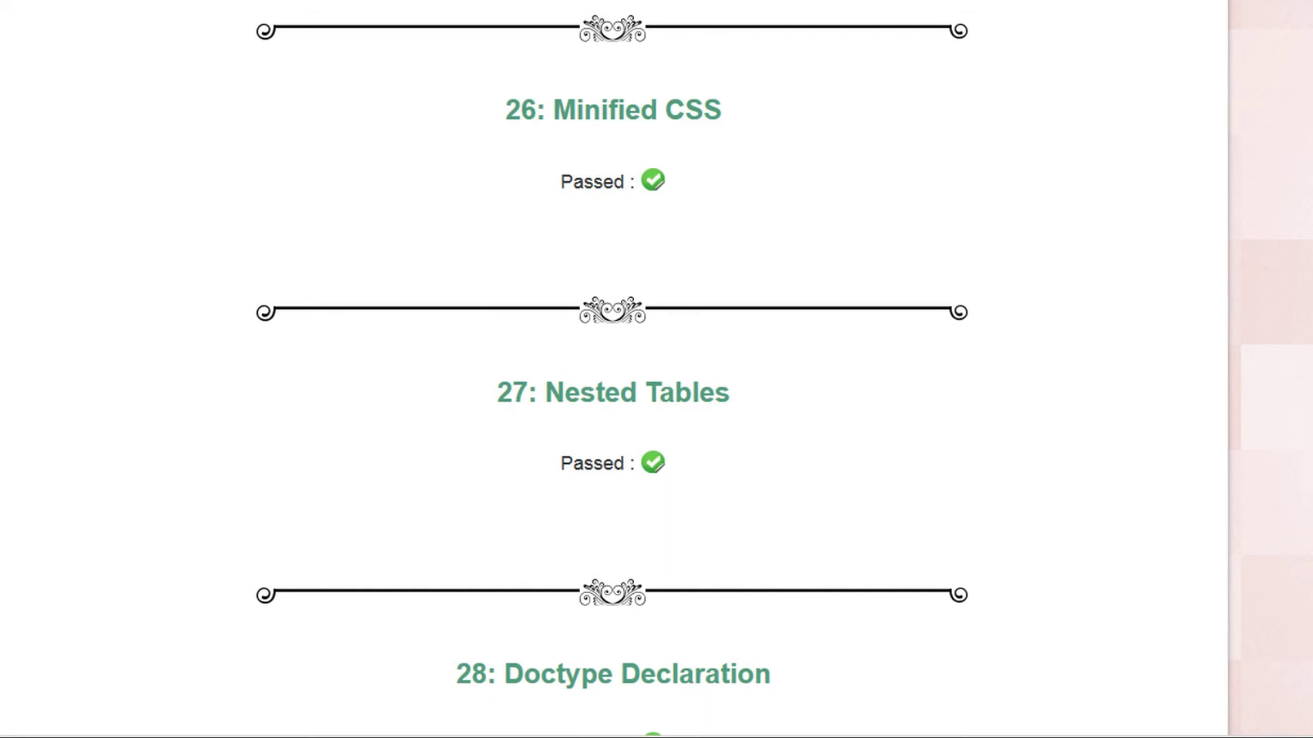
{"action": "scroll", "coordinate": [615, 369], "scroll_direction": "down", "scroll_amount": 20}
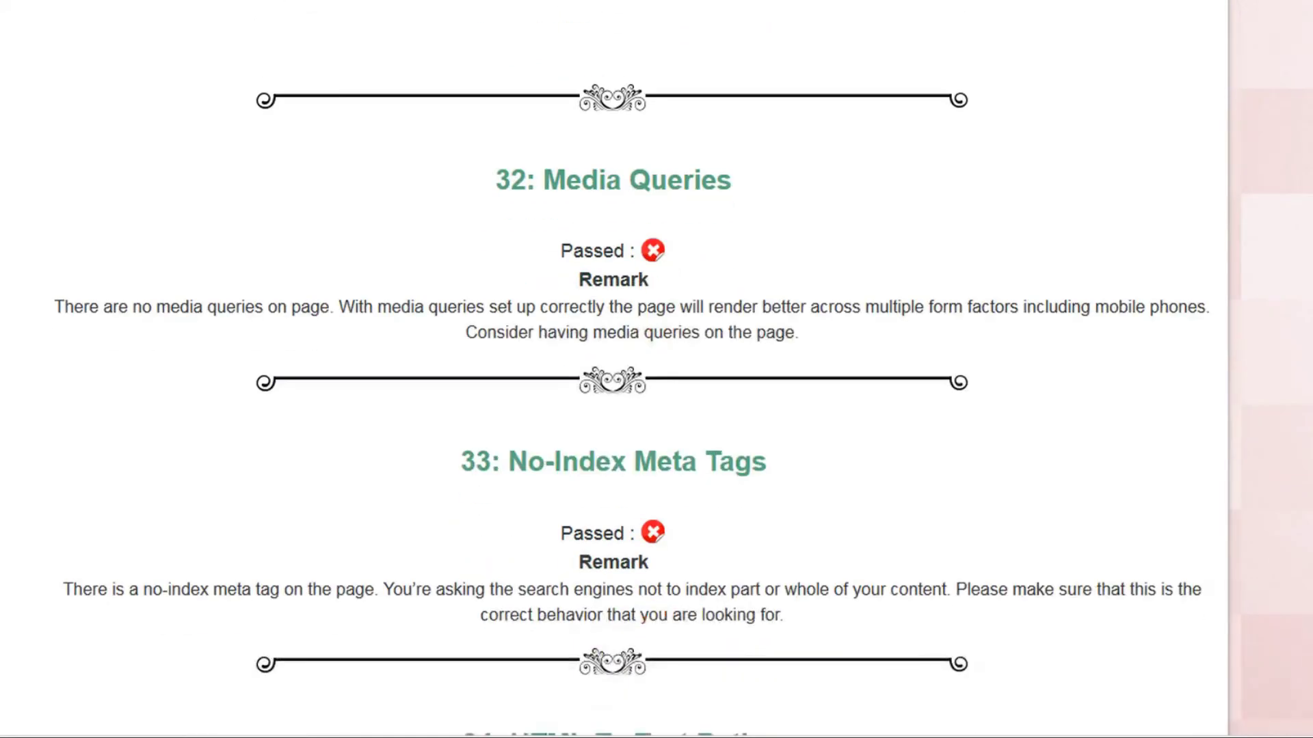
{"action": "scroll", "coordinate": [615, 369], "scroll_direction": "down", "scroll_amount": 15}
{"action": "scroll", "coordinate": [616, 369], "scroll_direction": "down", "scroll_amount": 15}
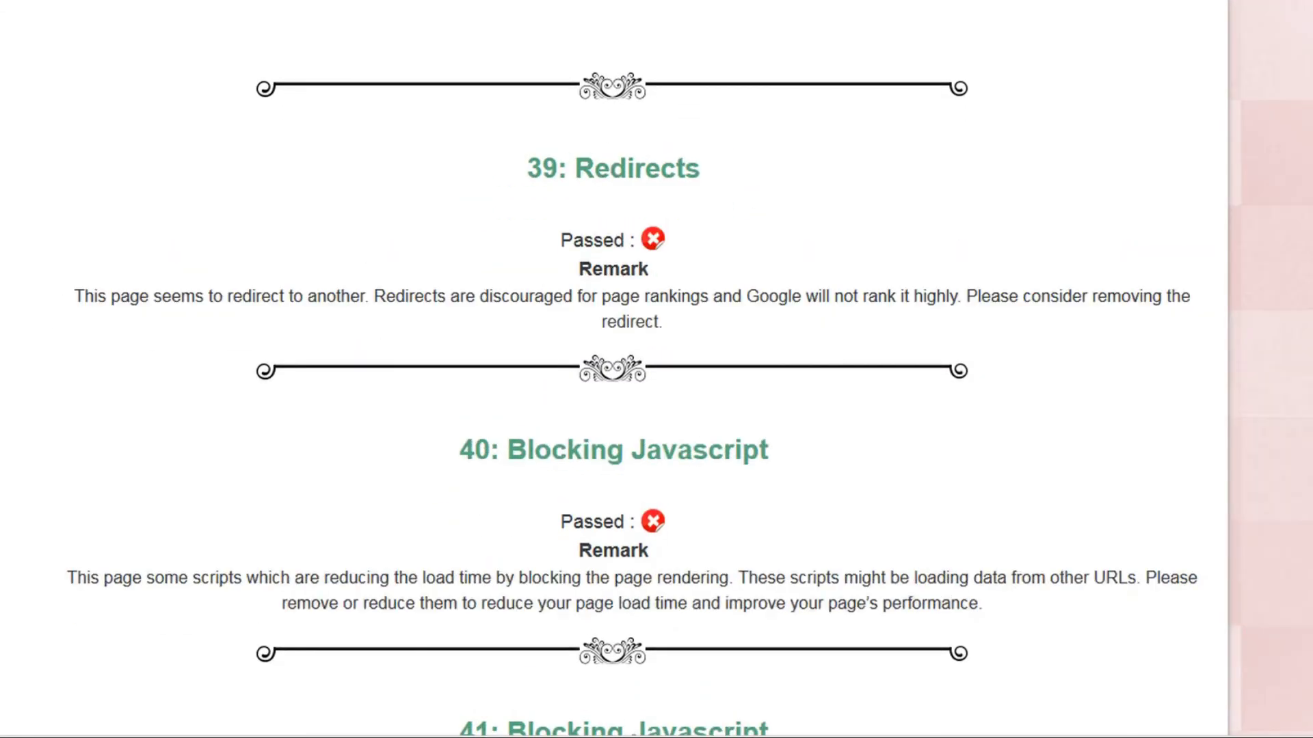
{"action": "scroll", "coordinate": [615, 369], "scroll_direction": "down", "scroll_amount": 13}
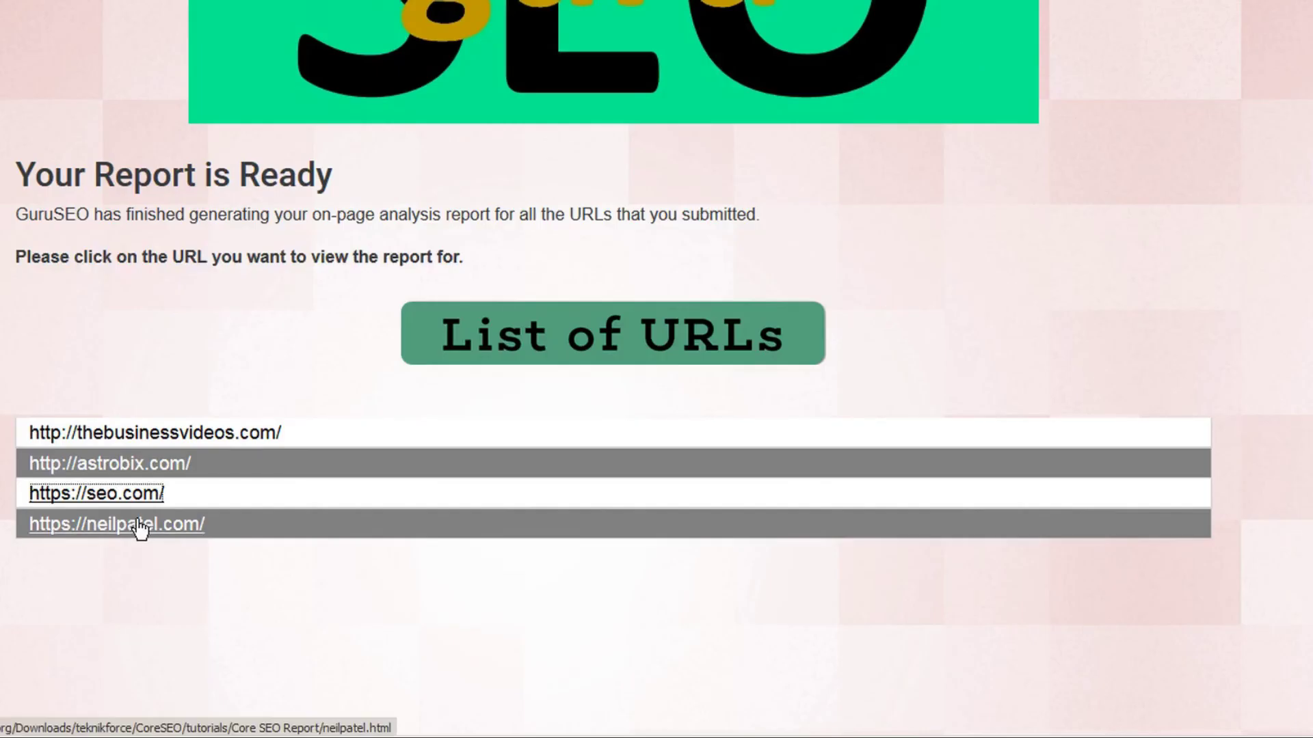
- Open the neilpatel.com report, scroll to Mobile Screenshot, then back up to Redirects
{"action": "left_click", "coordinate": [150, 525]}
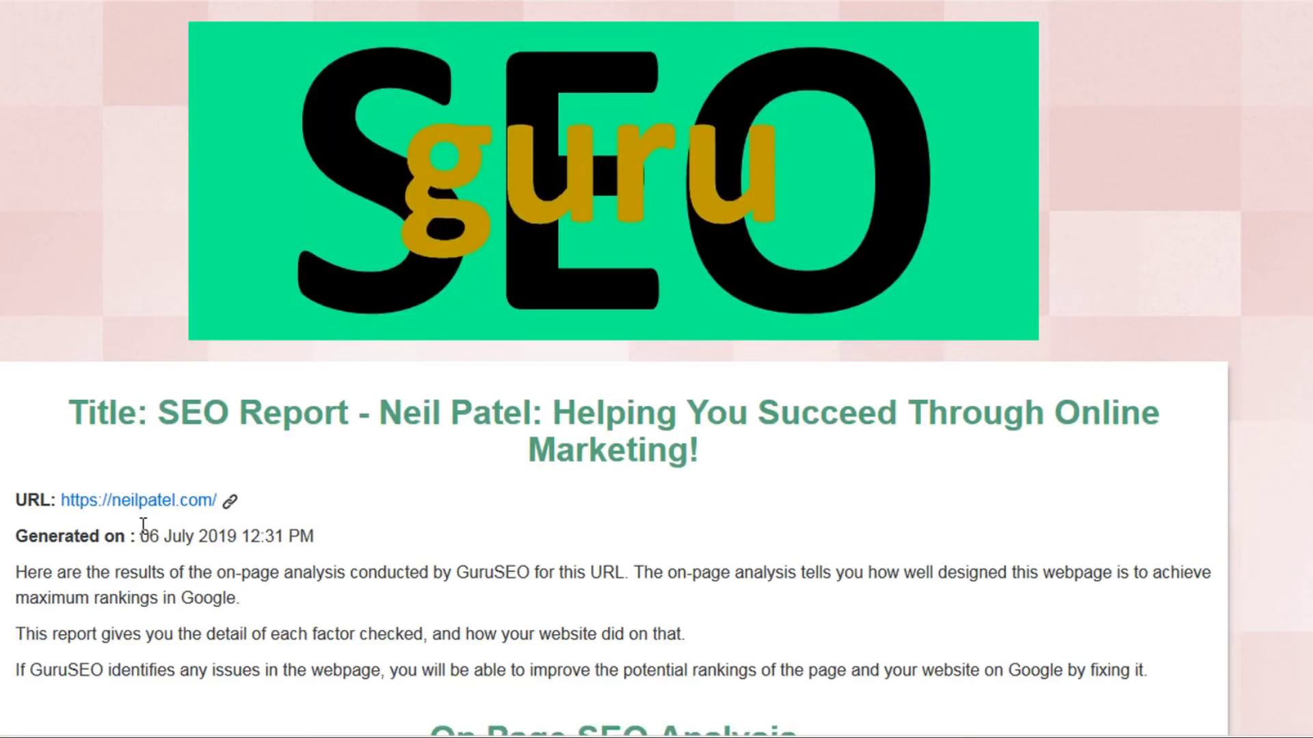
{"action": "scroll", "coordinate": [44, 500], "scroll_direction": "down", "scroll_amount": 10}
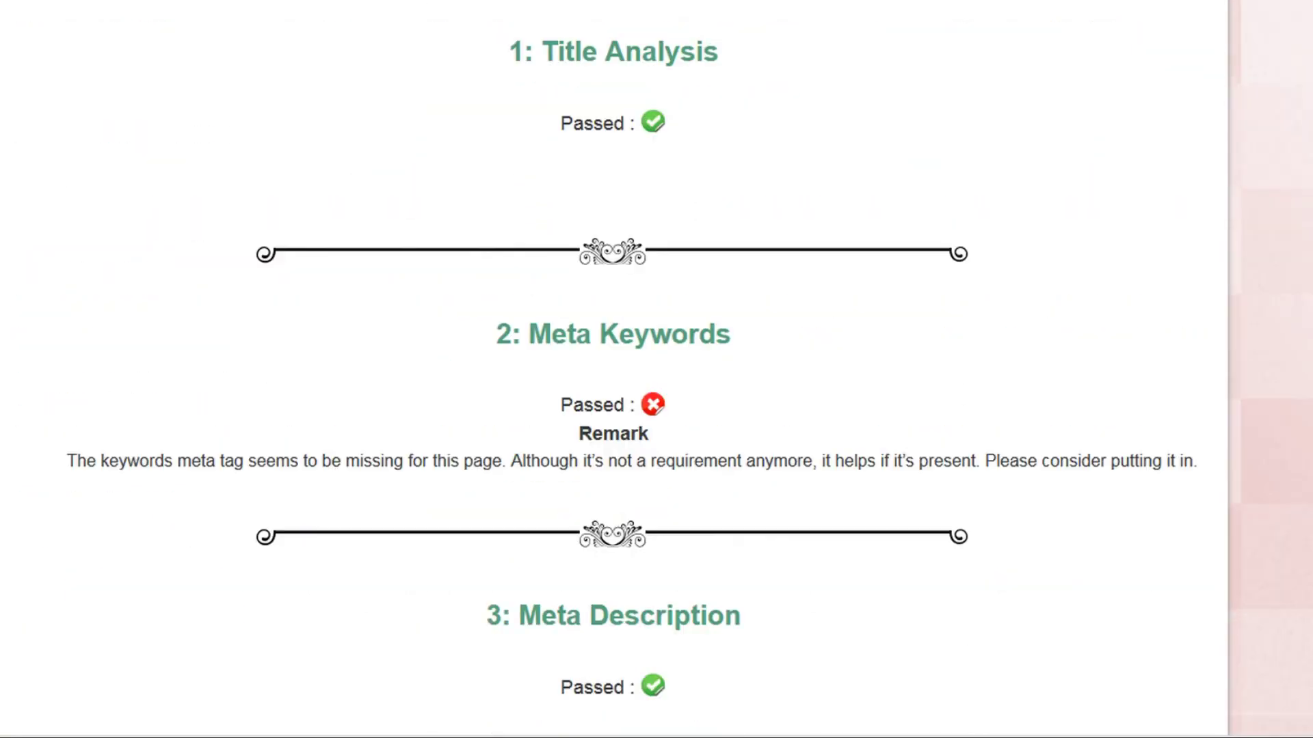
{"action": "scroll", "coordinate": [612, 369], "scroll_direction": "down", "scroll_amount": 8}
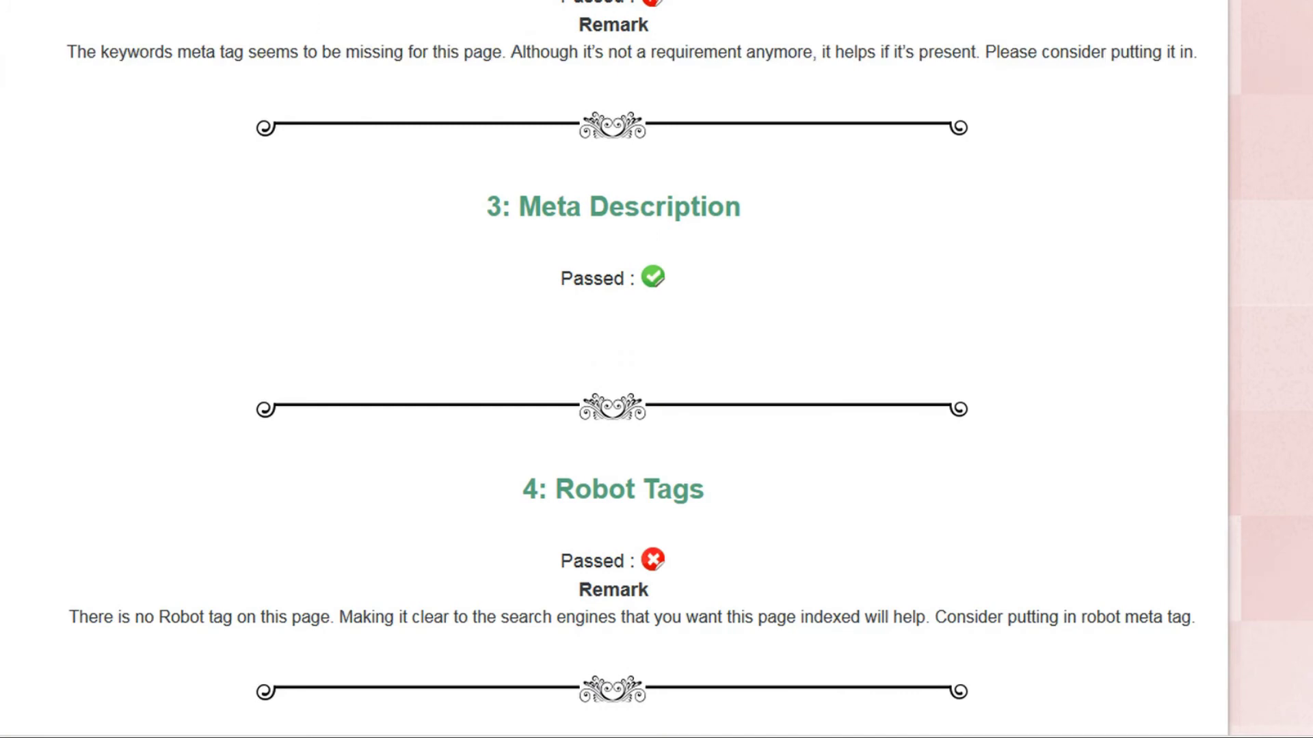
{"action": "scroll", "coordinate": [613, 369], "scroll_direction": "down", "scroll_amount": 16}
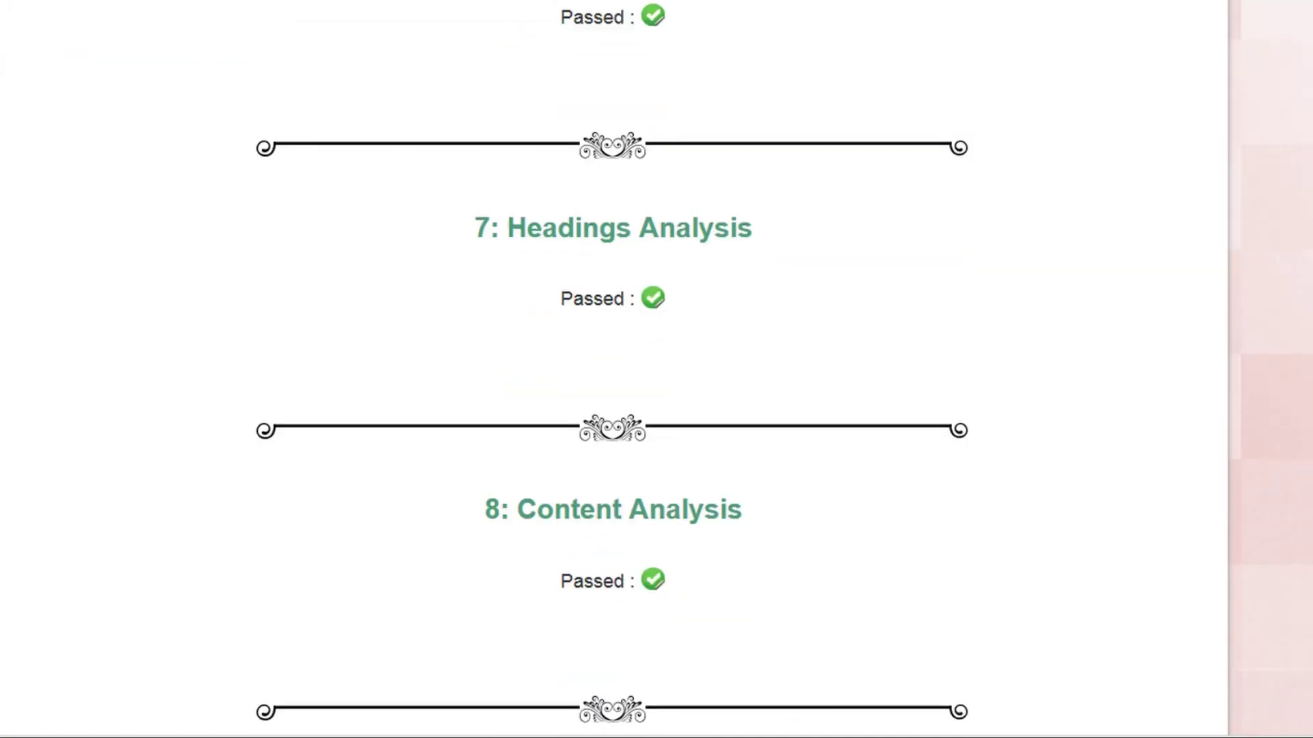
{"action": "scroll", "coordinate": [613, 370], "scroll_direction": "down", "scroll_amount": 6}
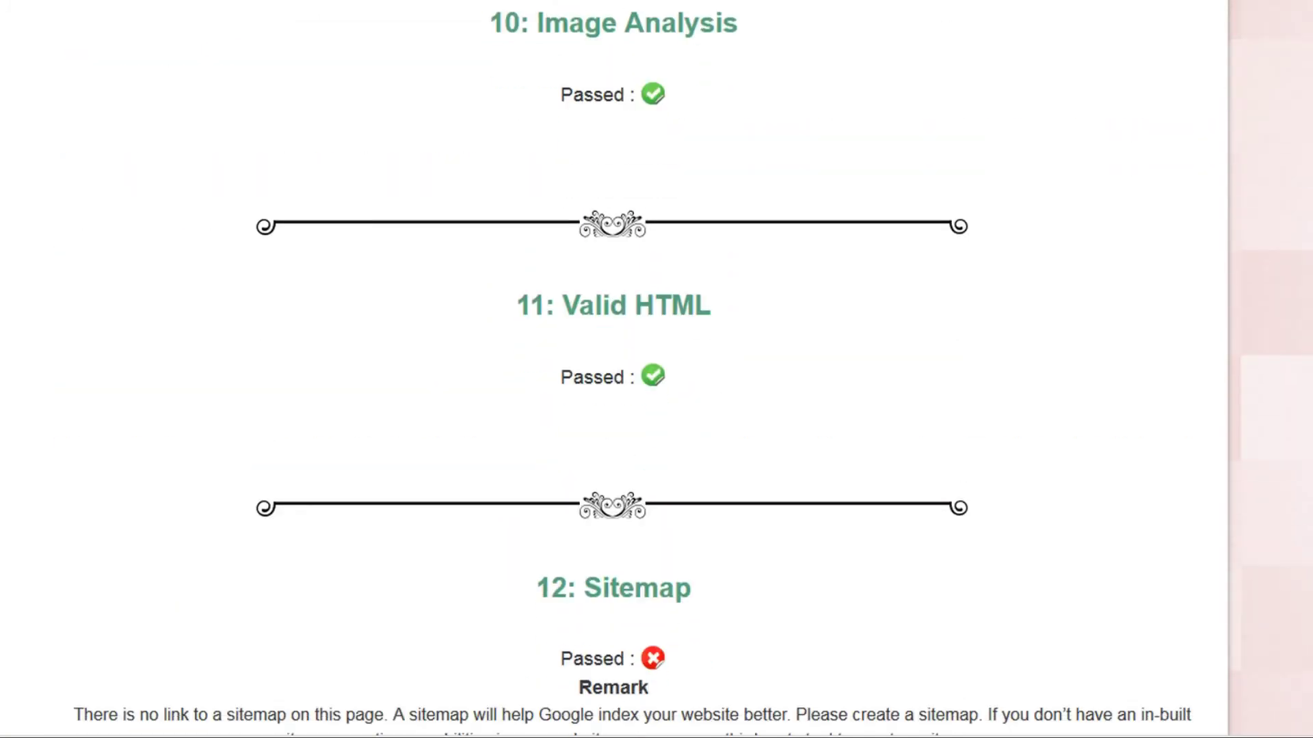
{"action": "scroll", "coordinate": [613, 369], "scroll_direction": "down", "scroll_amount": 19}
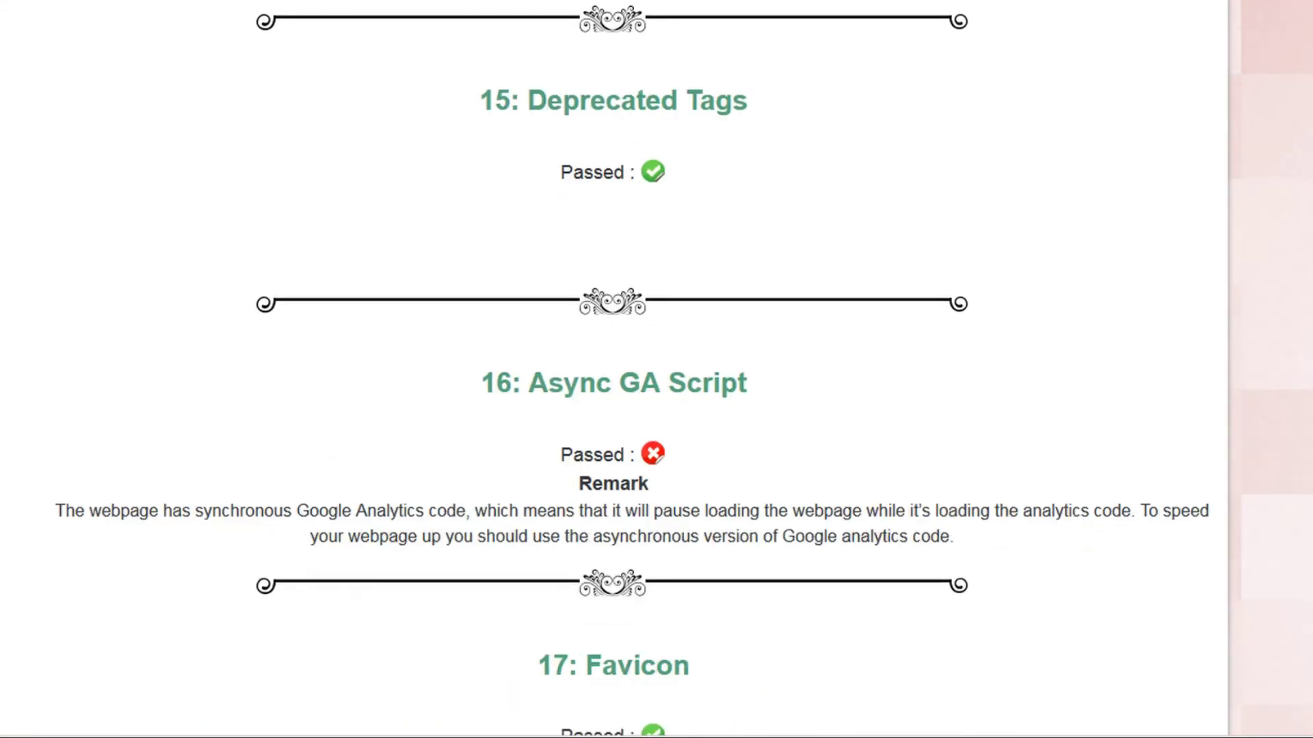
{"action": "scroll", "coordinate": [613, 370], "scroll_direction": "down", "scroll_amount": 20}
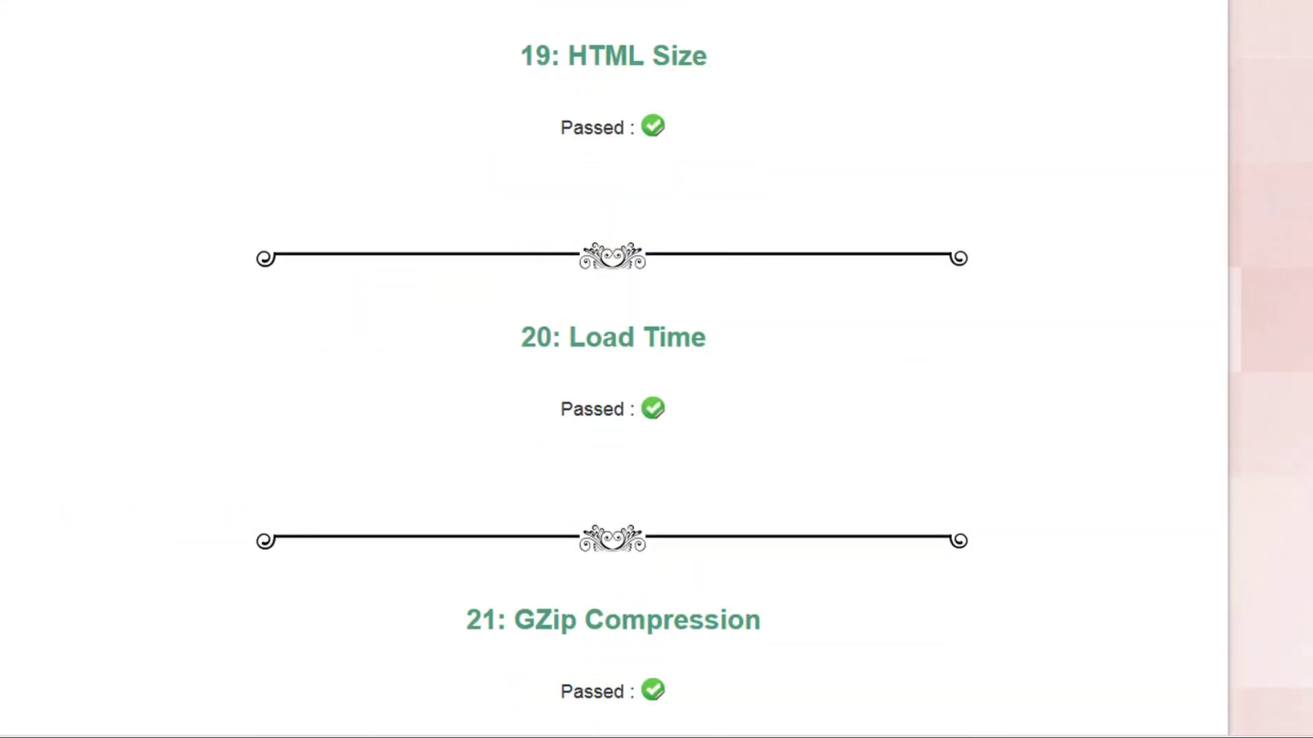
{"action": "scroll", "coordinate": [613, 369], "scroll_direction": "down", "scroll_amount": 20}
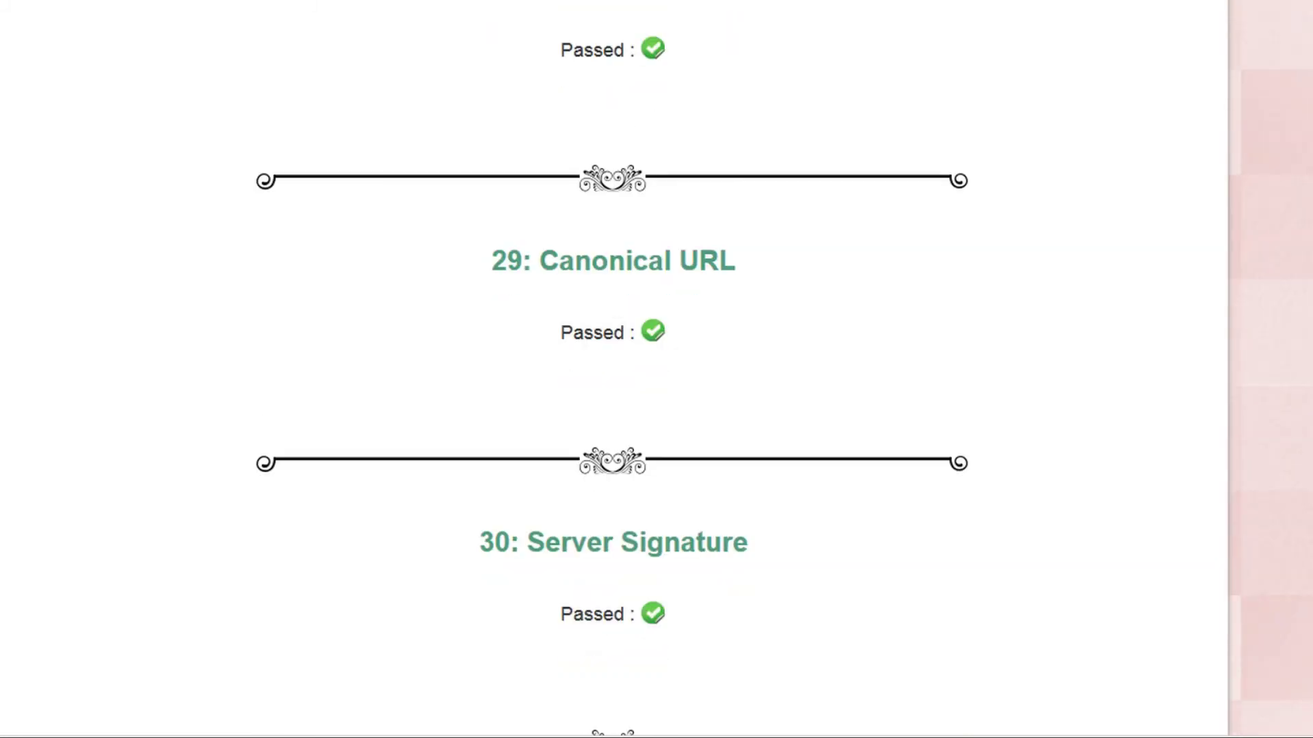
{"action": "scroll", "coordinate": [613, 369], "scroll_direction": "down", "scroll_amount": 20}
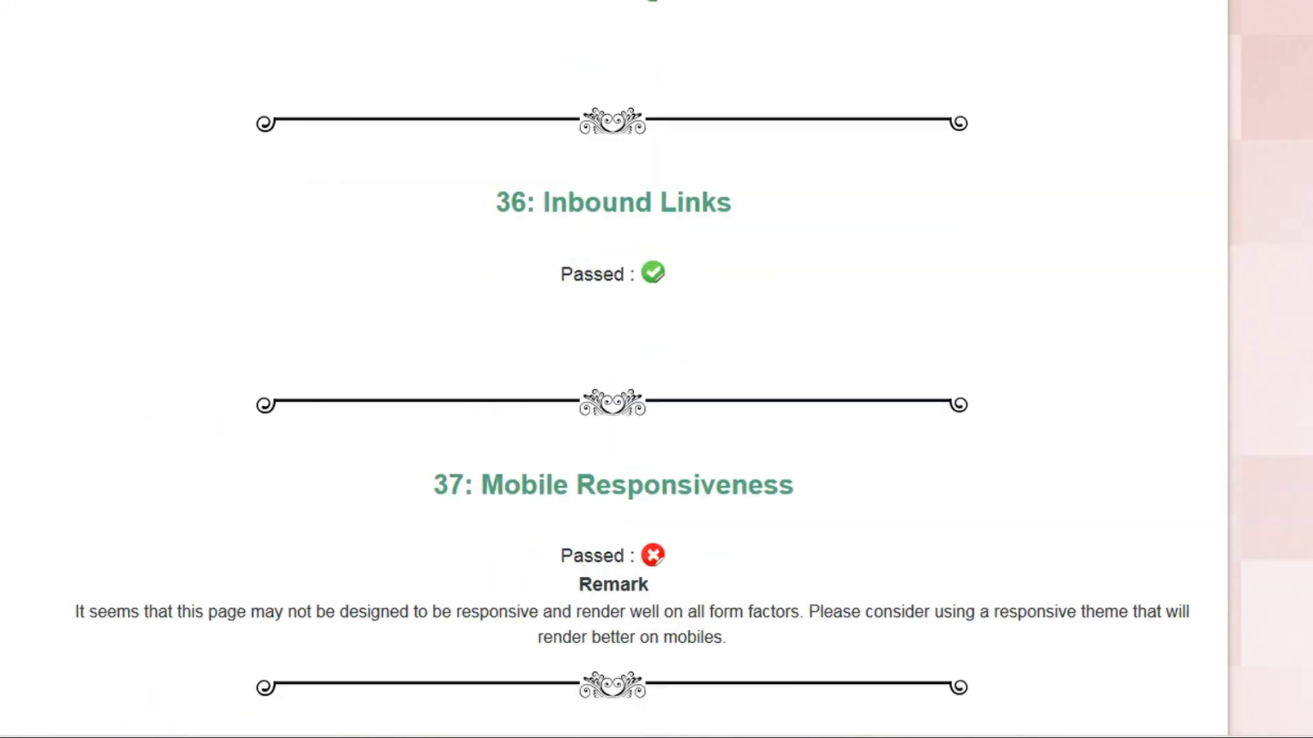
{"action": "scroll", "coordinate": [613, 369], "scroll_direction": "down", "scroll_amount": 19}
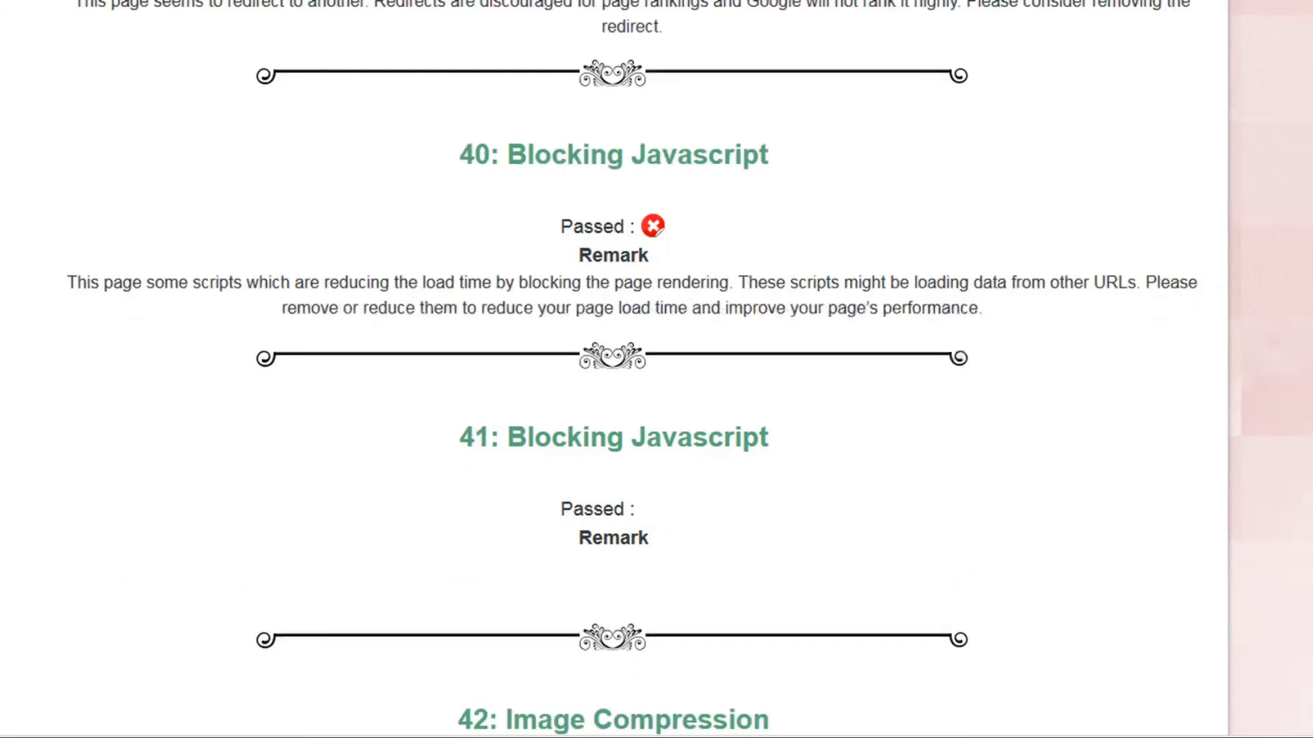
{"action": "scroll", "coordinate": [612, 369], "scroll_direction": "down", "scroll_amount": 7}
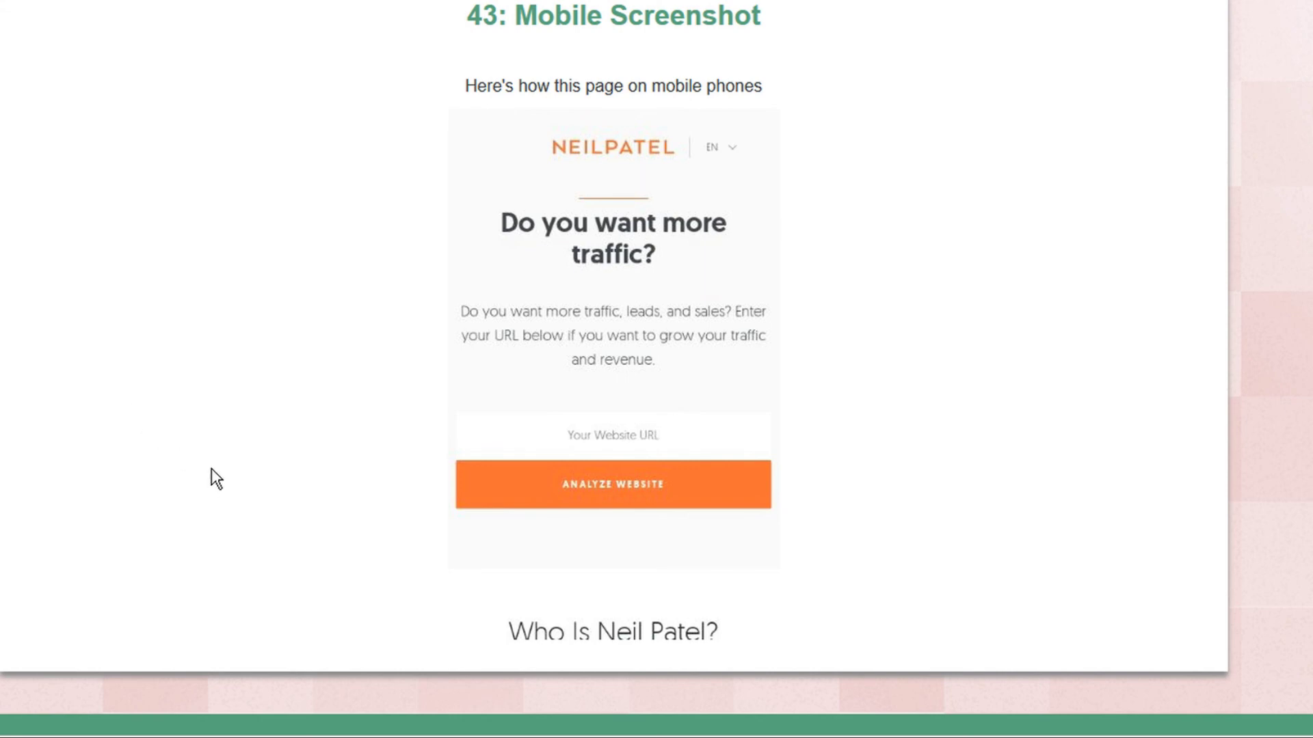
{"action": "scroll", "coordinate": [211, 469], "scroll_direction": "up", "scroll_amount": 14}
{"action": "scroll", "coordinate": [211, 469], "scroll_direction": "up", "scroll_amount": 6}
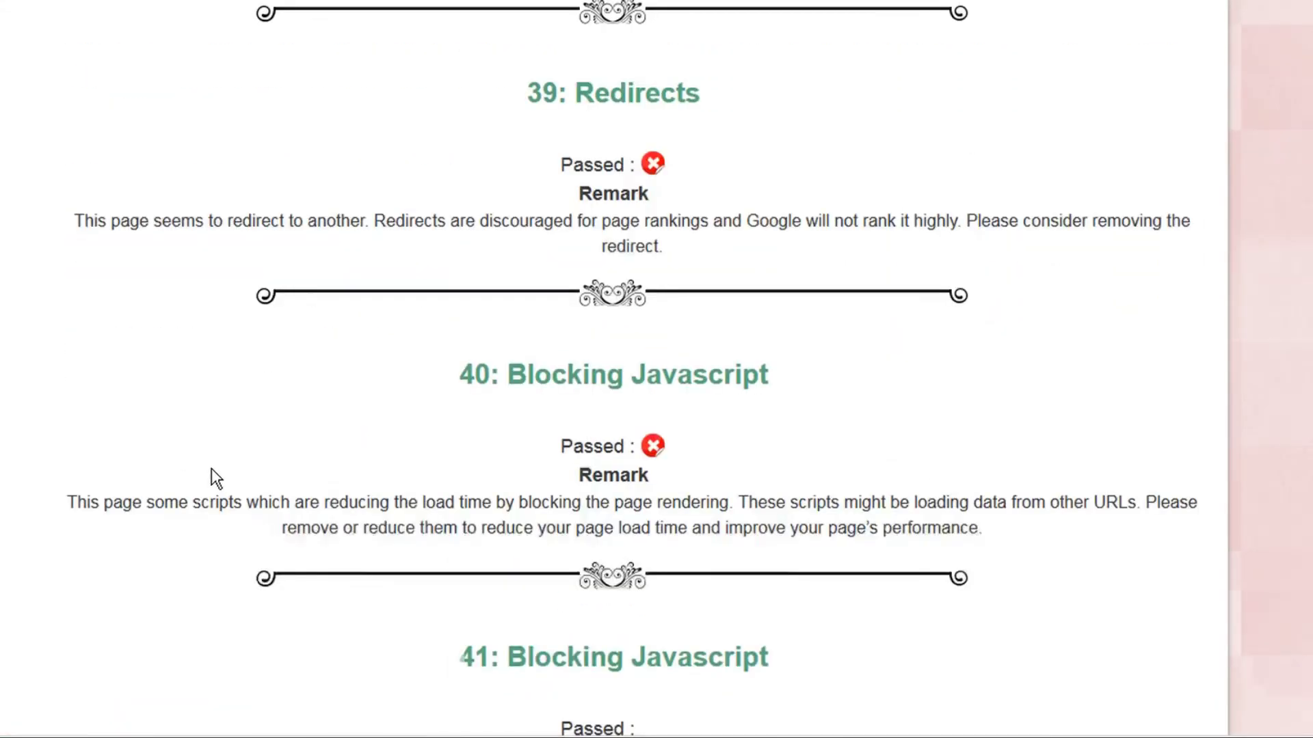